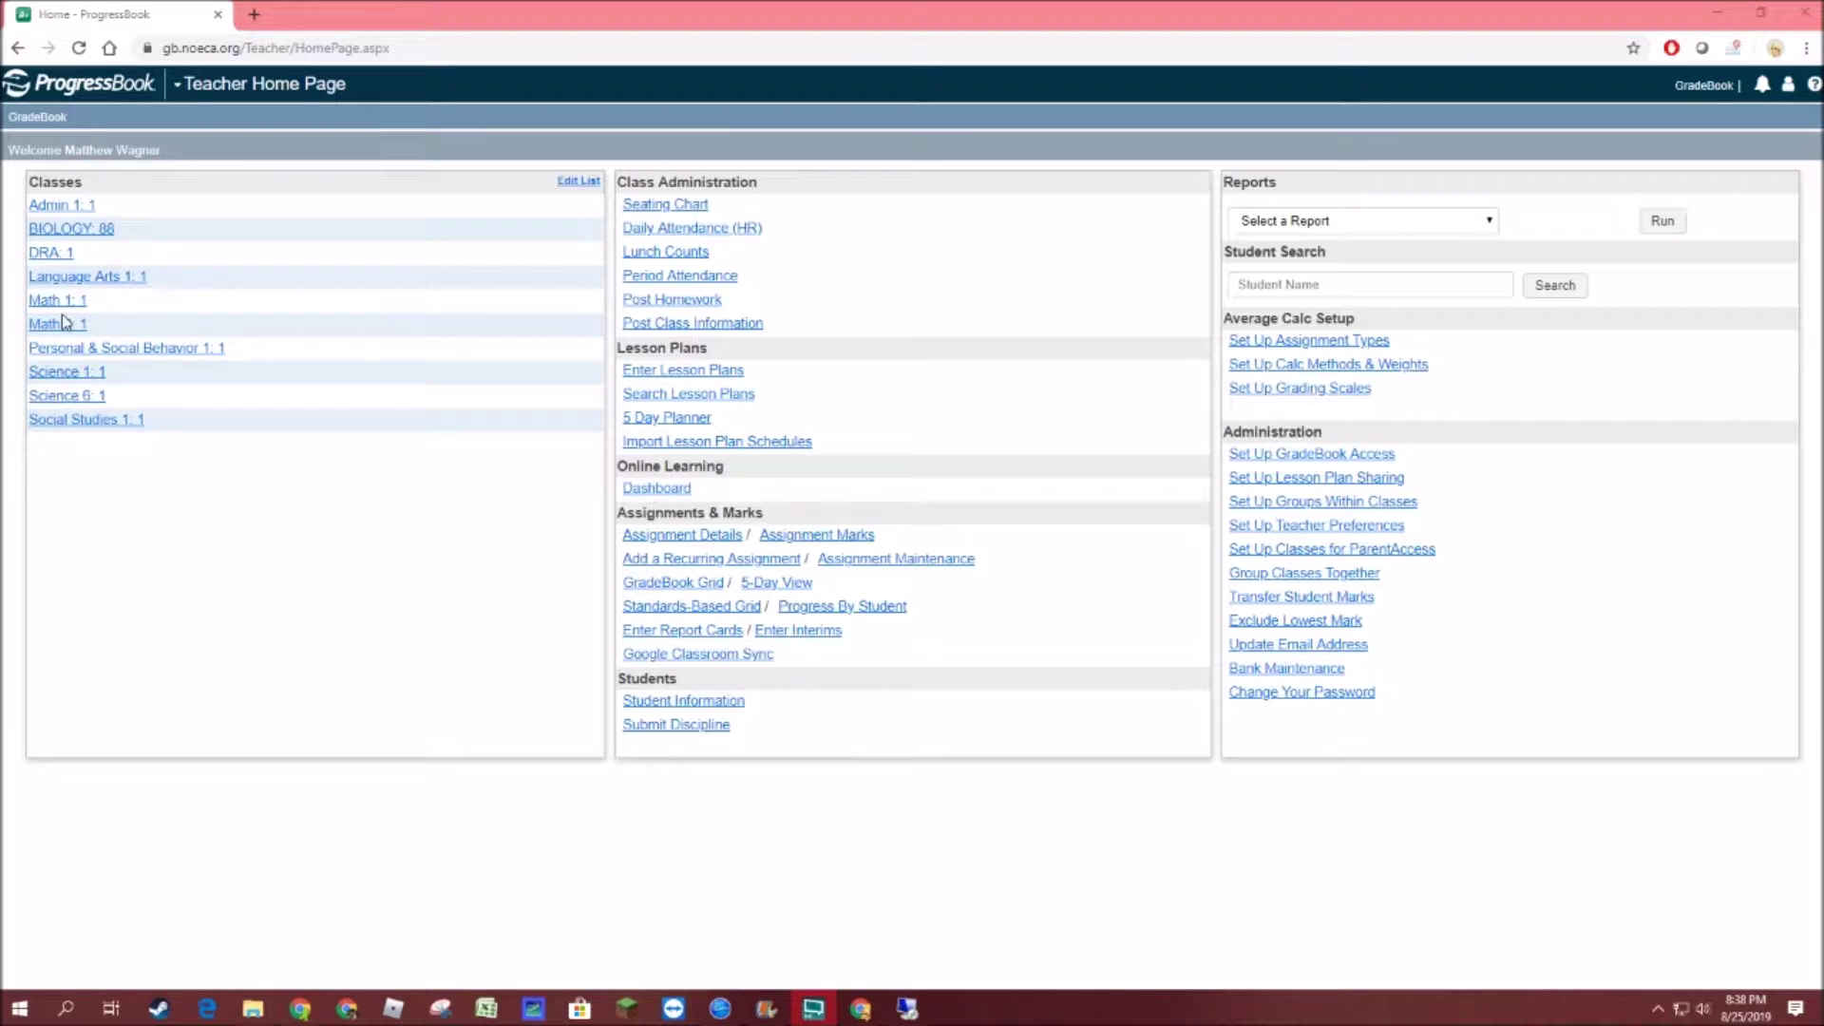
Step: Open the assignment types setup for the Science 6: 1 class
{"action": "left_click", "coordinate": [113, 328]}
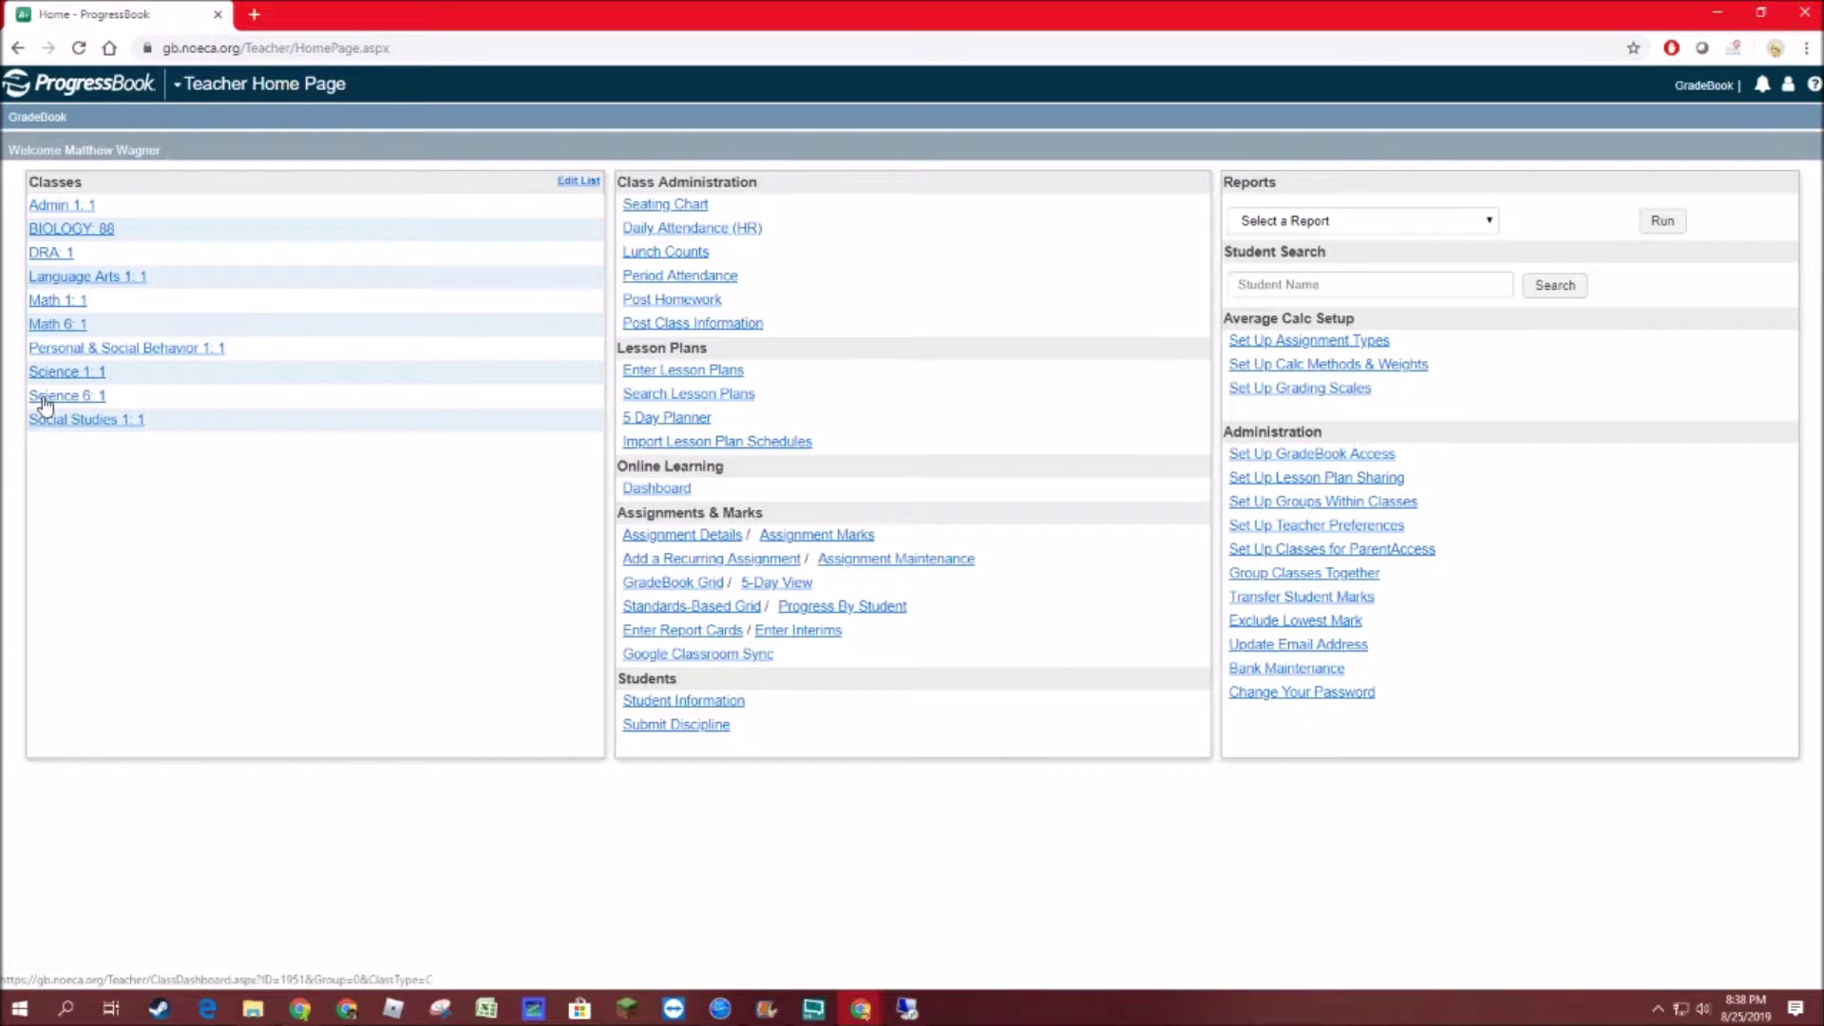
{"action": "left_click", "coordinate": [46, 399]}
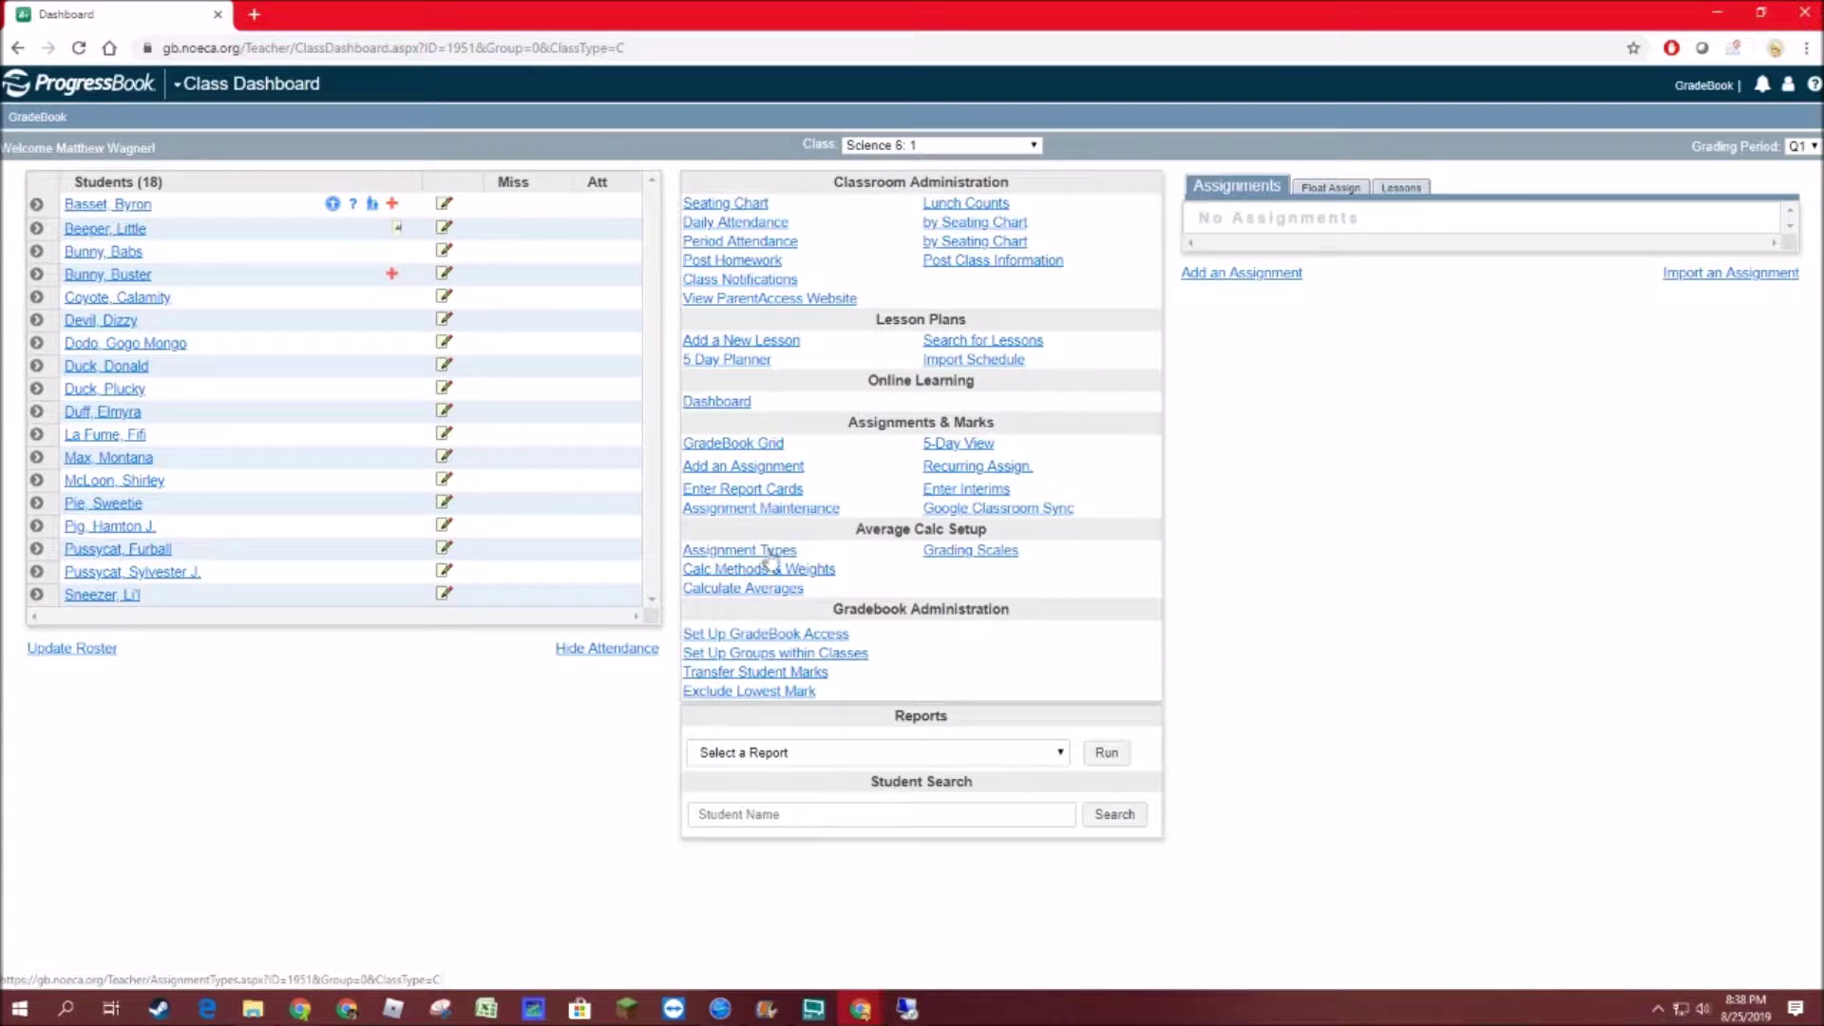
{"action": "left_click", "coordinate": [740, 552]}
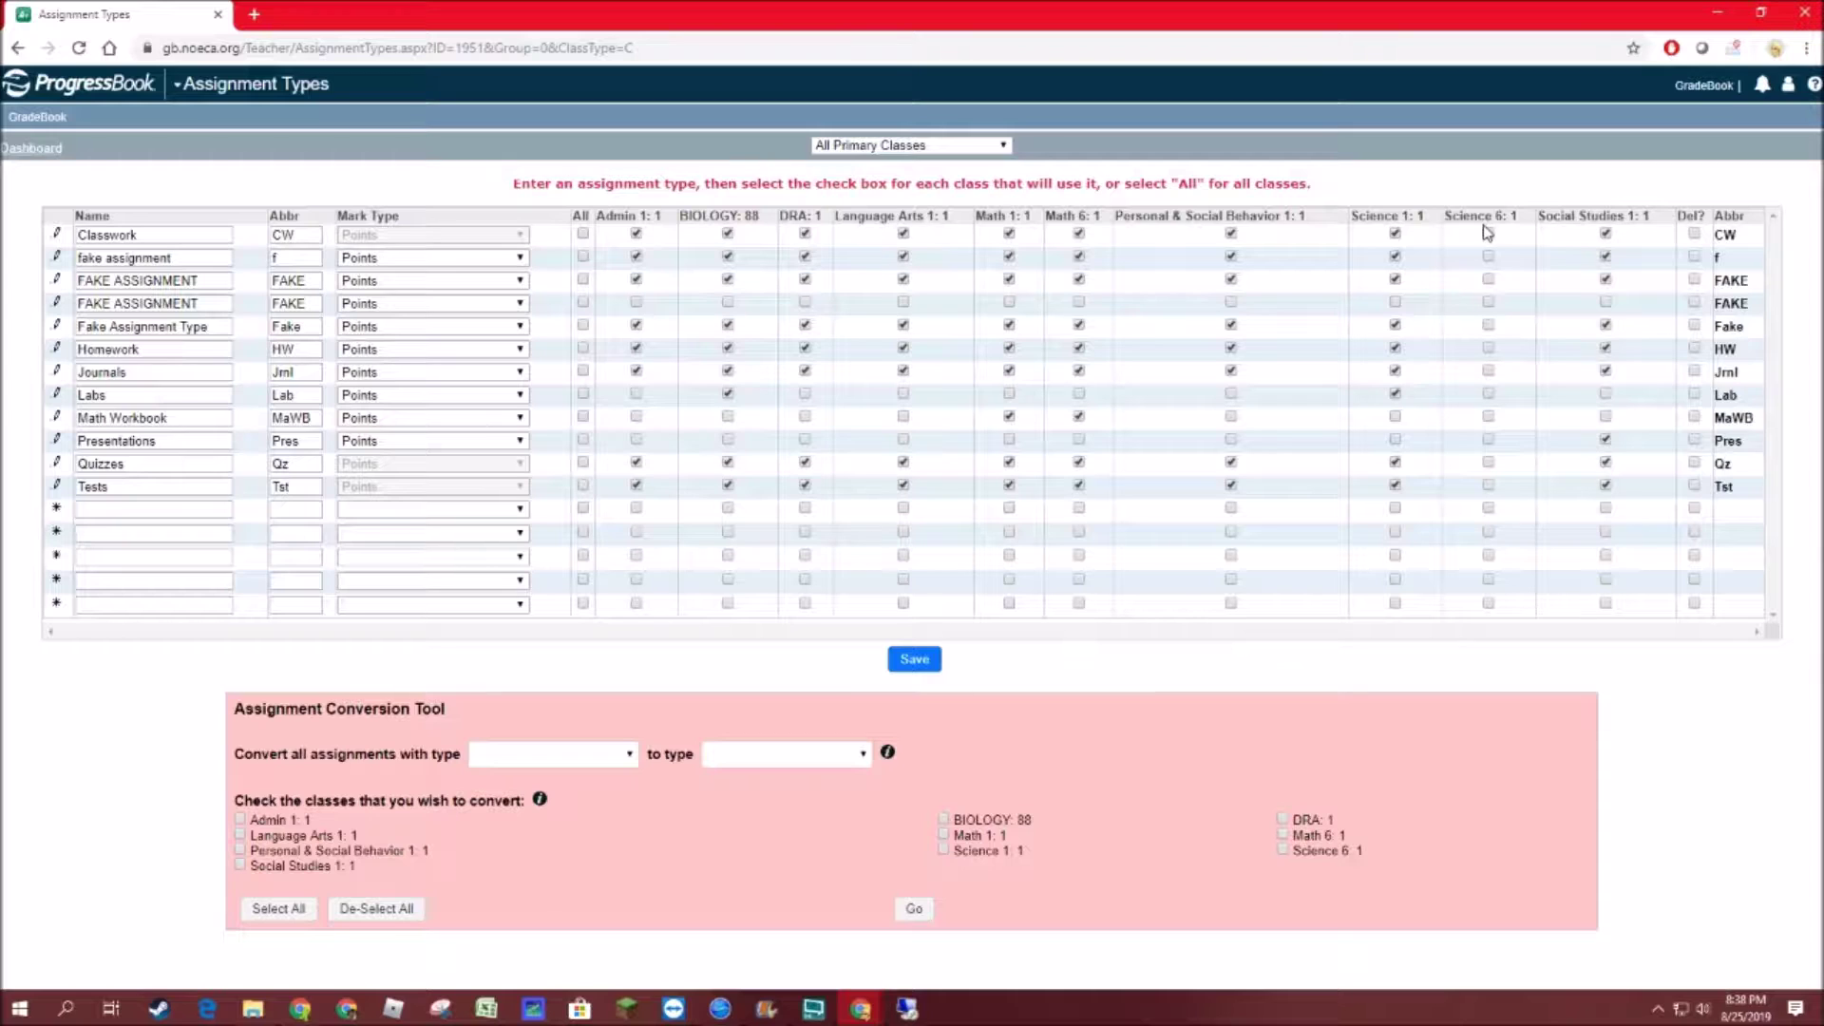
Step: Enable the Homework, Labs, Quizzes, Tests and Classwork assignment types for the Science 6: 1 class
{"action": "left_click", "coordinate": [1489, 348]}
{"action": "left_click", "coordinate": [1489, 393]}
{"action": "left_click", "coordinate": [1488, 463]}
{"action": "left_click", "coordinate": [1488, 487]}
{"action": "left_click", "coordinate": [1487, 235]}
Step: Examine the names of the assignment types, including Journals, Math Workbook, Homework, Classwork, Labs, Quizzes and Tests
{"action": "left_click_drag", "start_coordinate": [140, 372], "coordinate": [56, 387]}
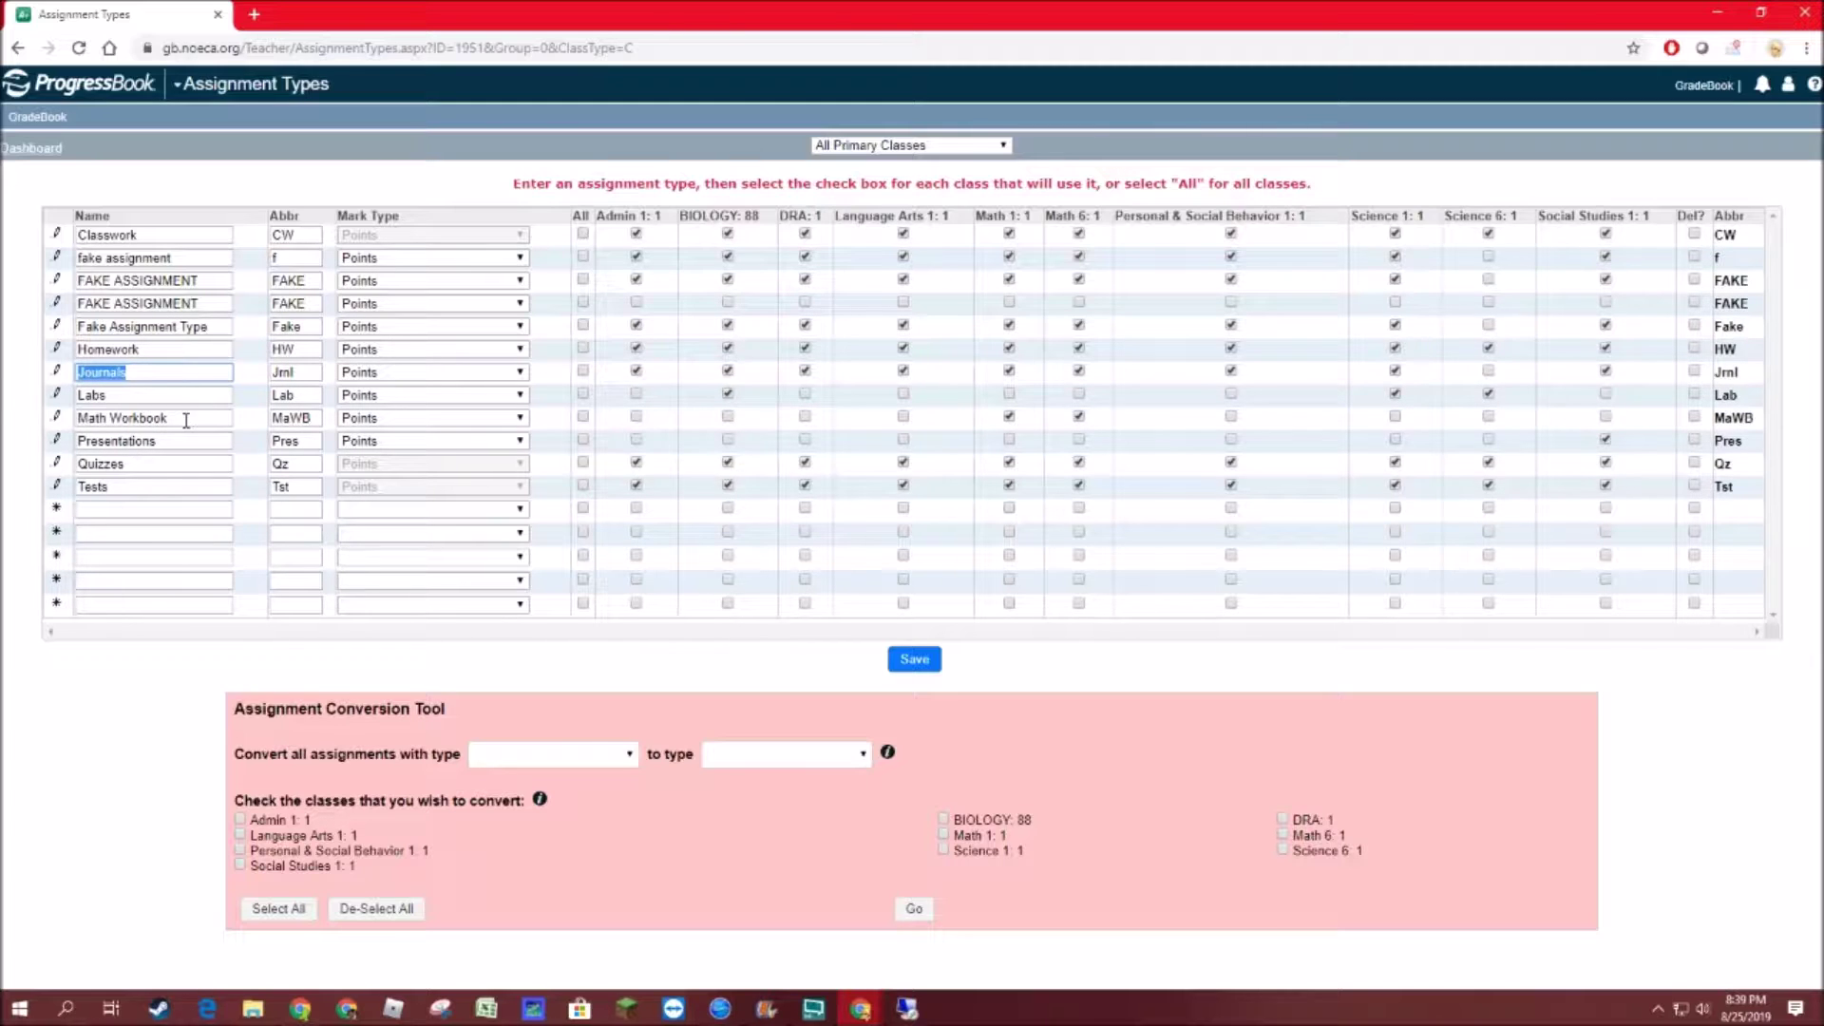
{"action": "left_click_drag", "start_coordinate": [187, 420], "coordinate": [14, 426]}
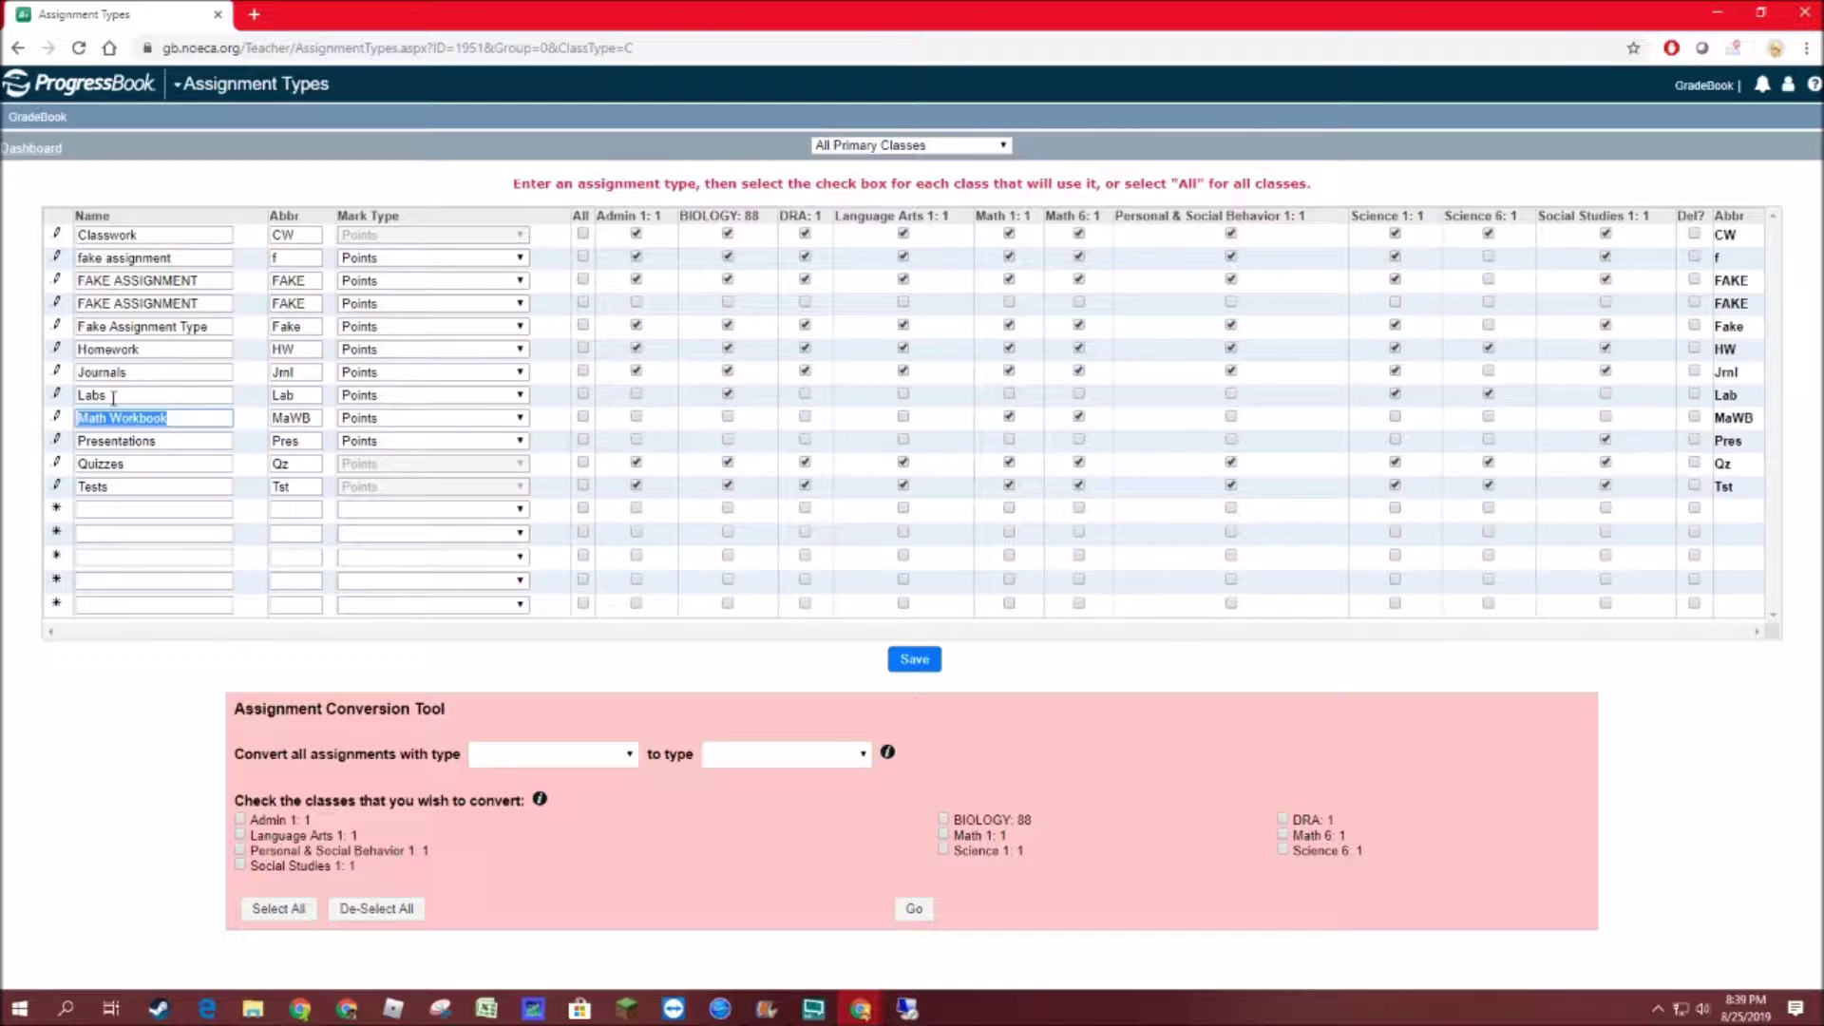
{"action": "left_click", "coordinate": [152, 349]}
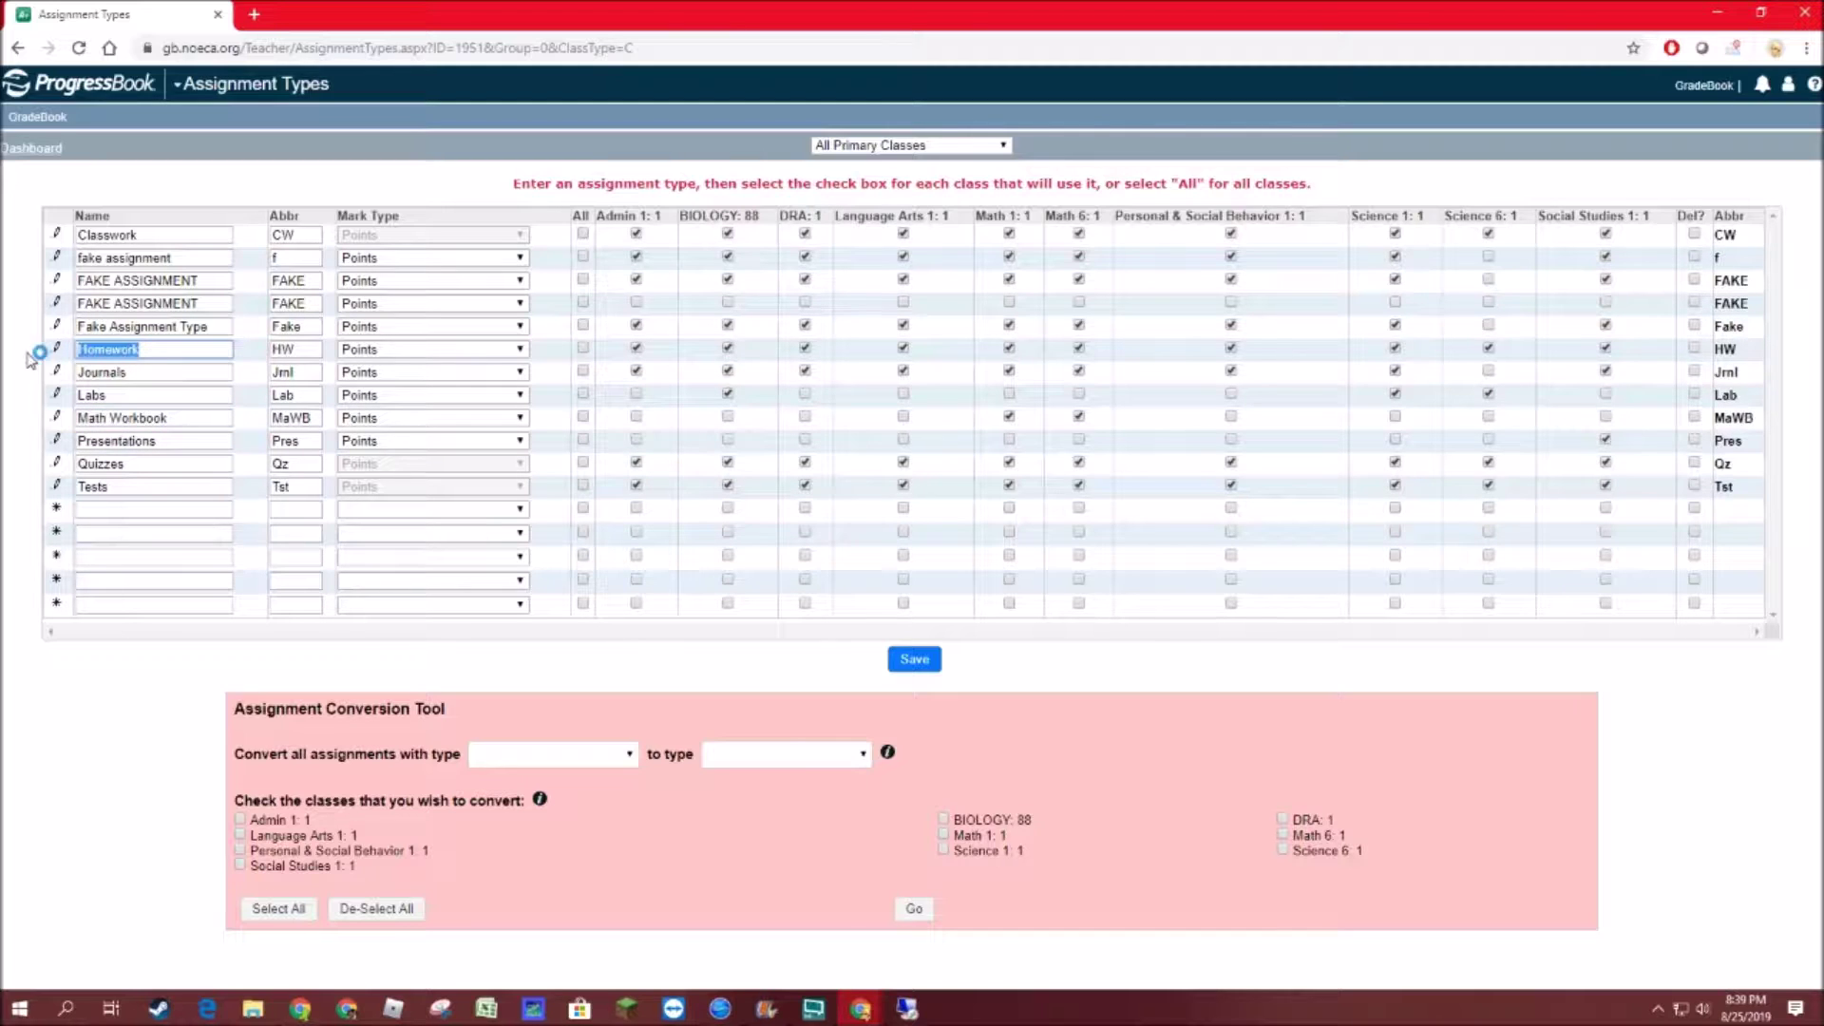
{"action": "left_click", "coordinate": [153, 235]}
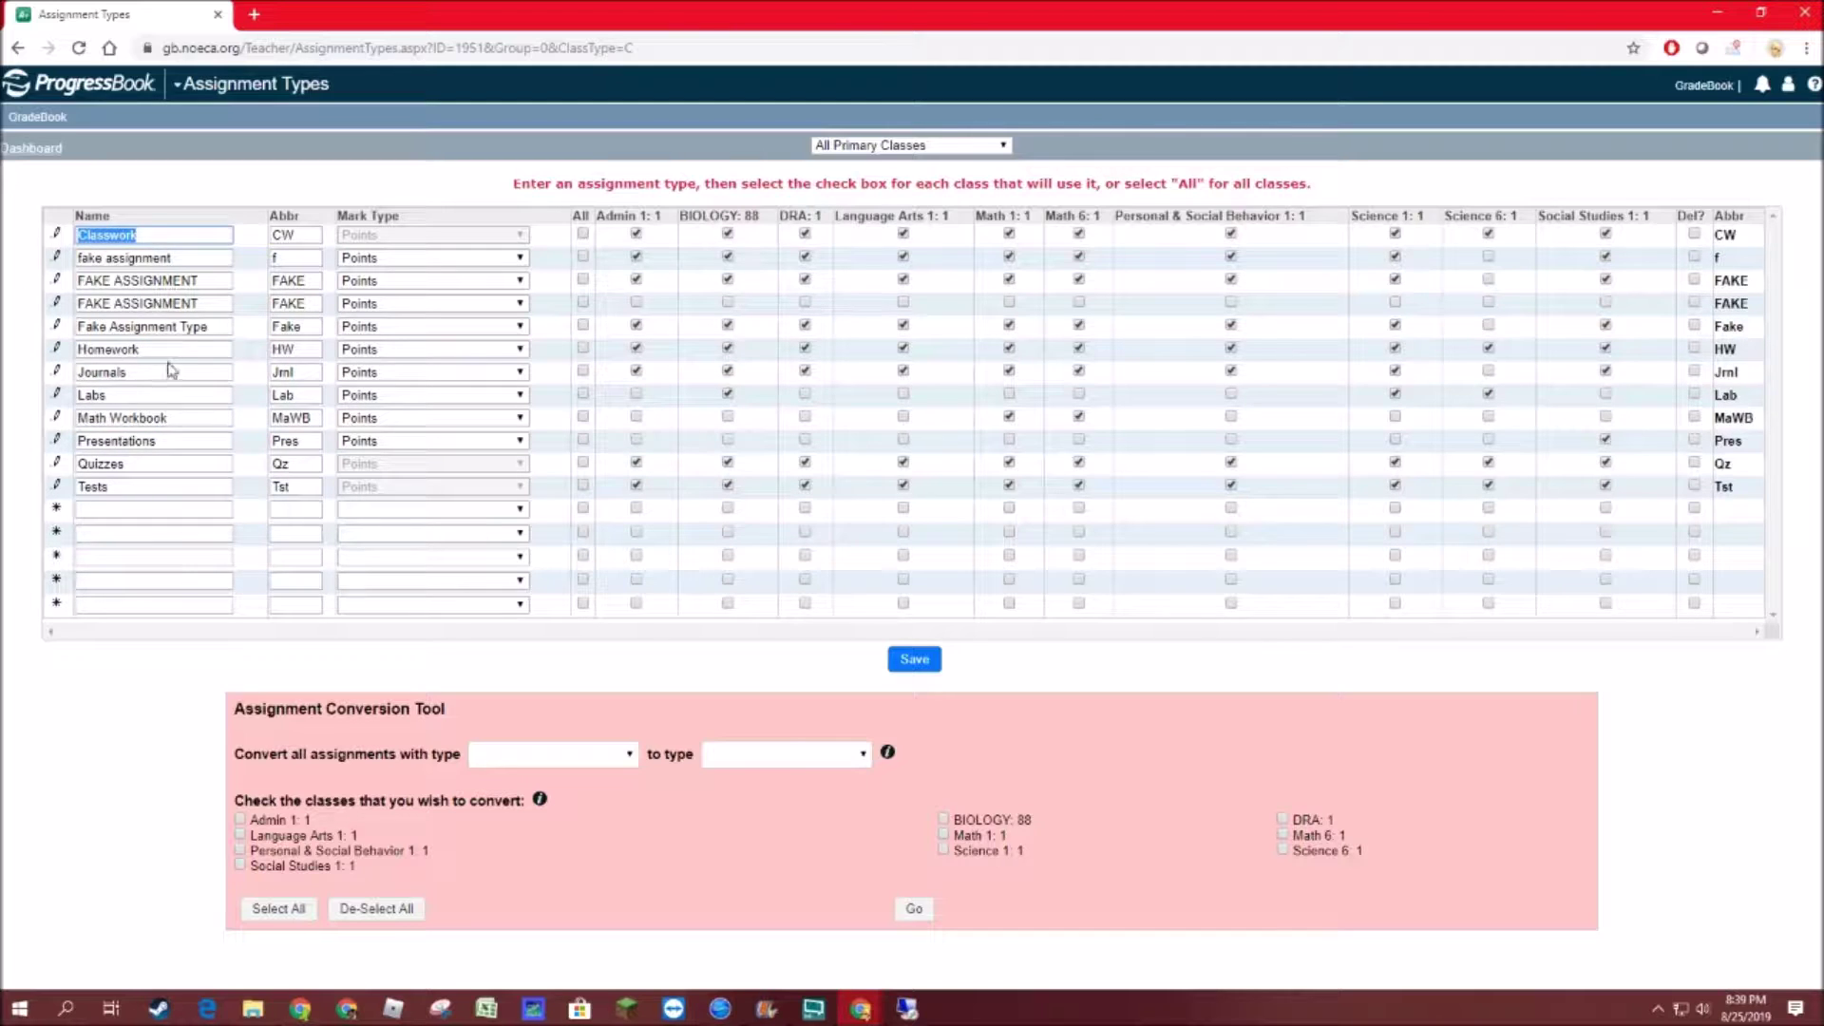
{"action": "left_click", "coordinate": [157, 394]}
{"action": "left_click", "coordinate": [154, 419]}
{"action": "left_click", "coordinate": [119, 466]}
{"action": "left_click", "coordinate": [123, 486]}
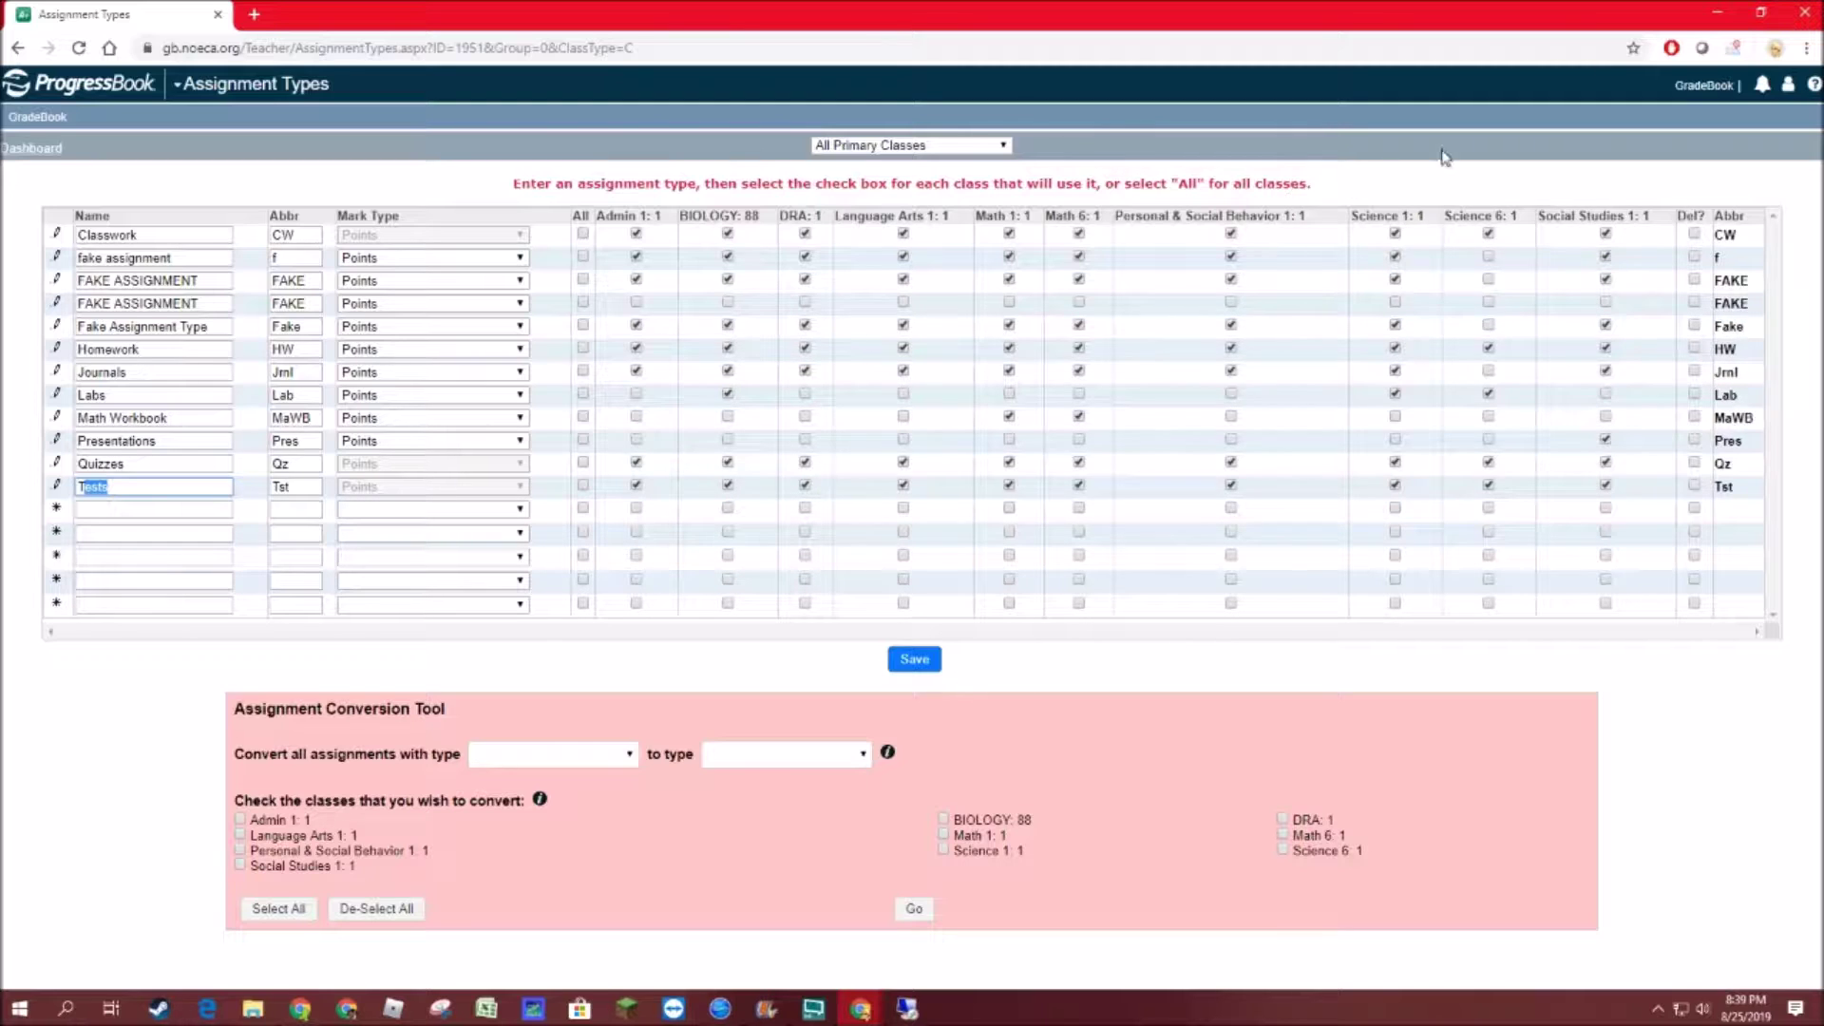
Step: Save the assignment type selection and open the grading scale setup for Science 6: 1
{"action": "left_click", "coordinate": [914, 662]}
{"action": "left_click", "coordinate": [36, 152]}
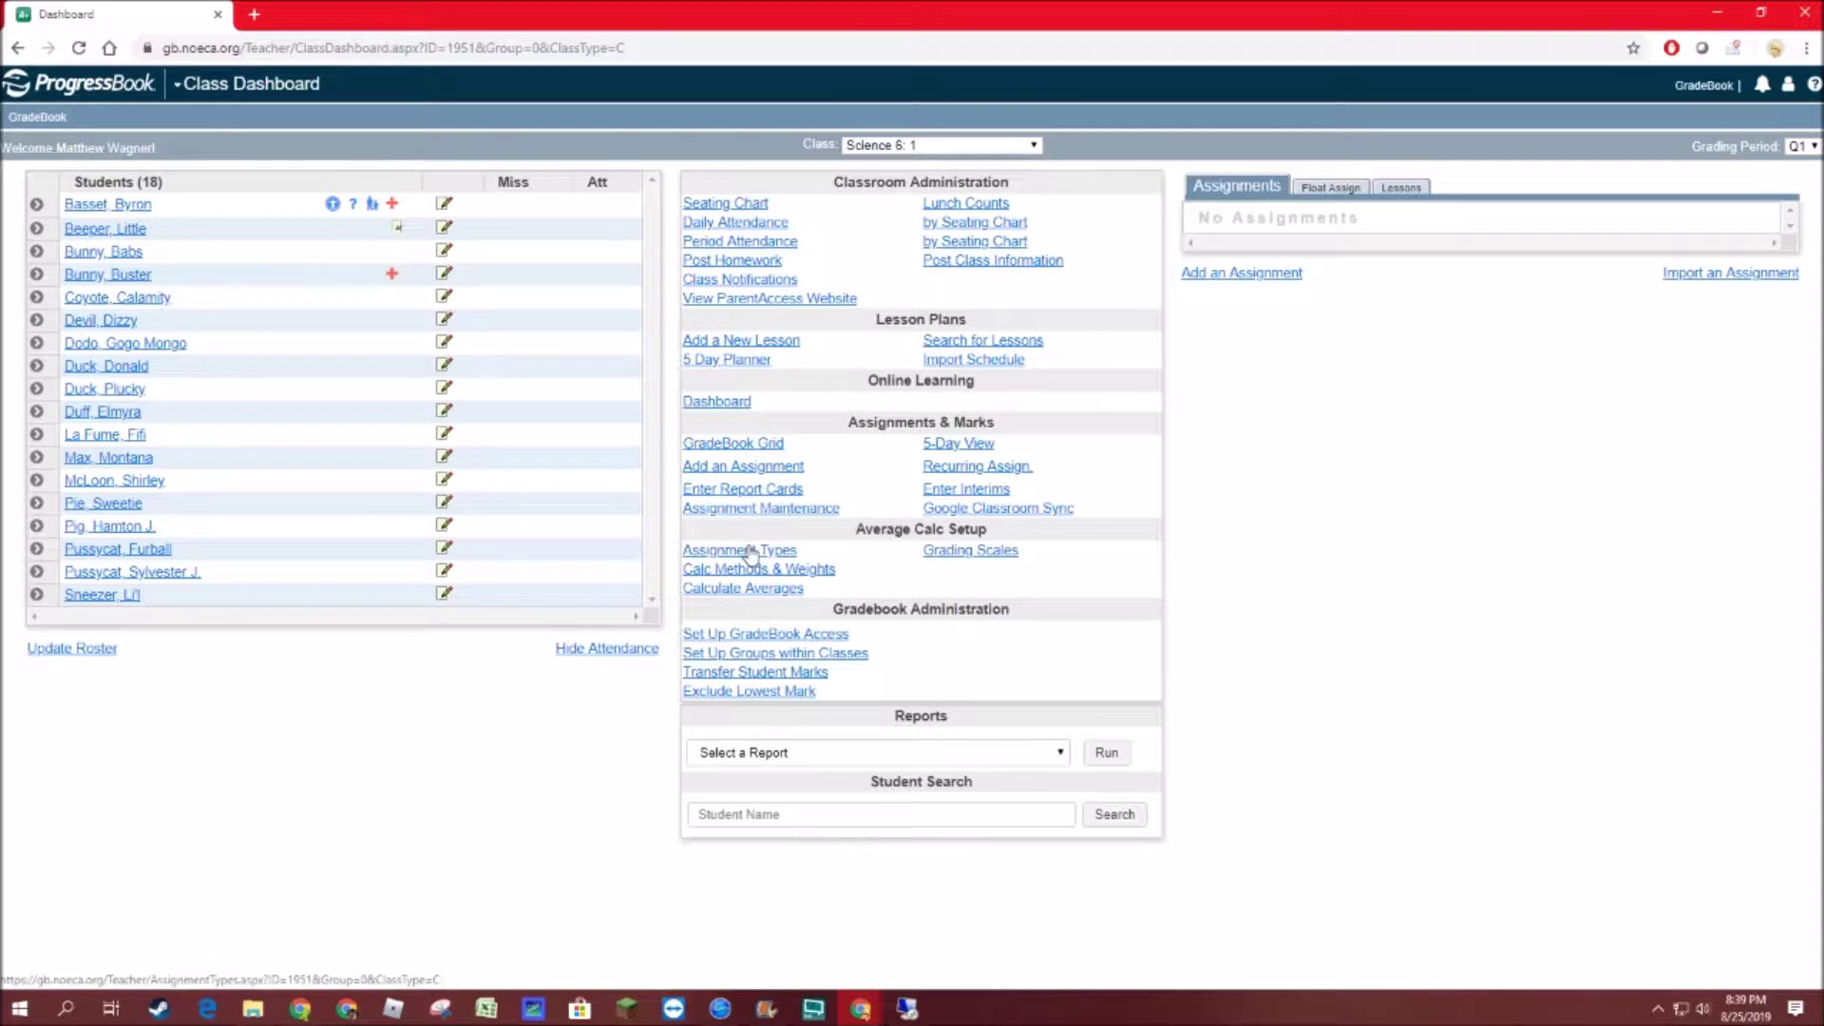
{"action": "left_click", "coordinate": [958, 555]}
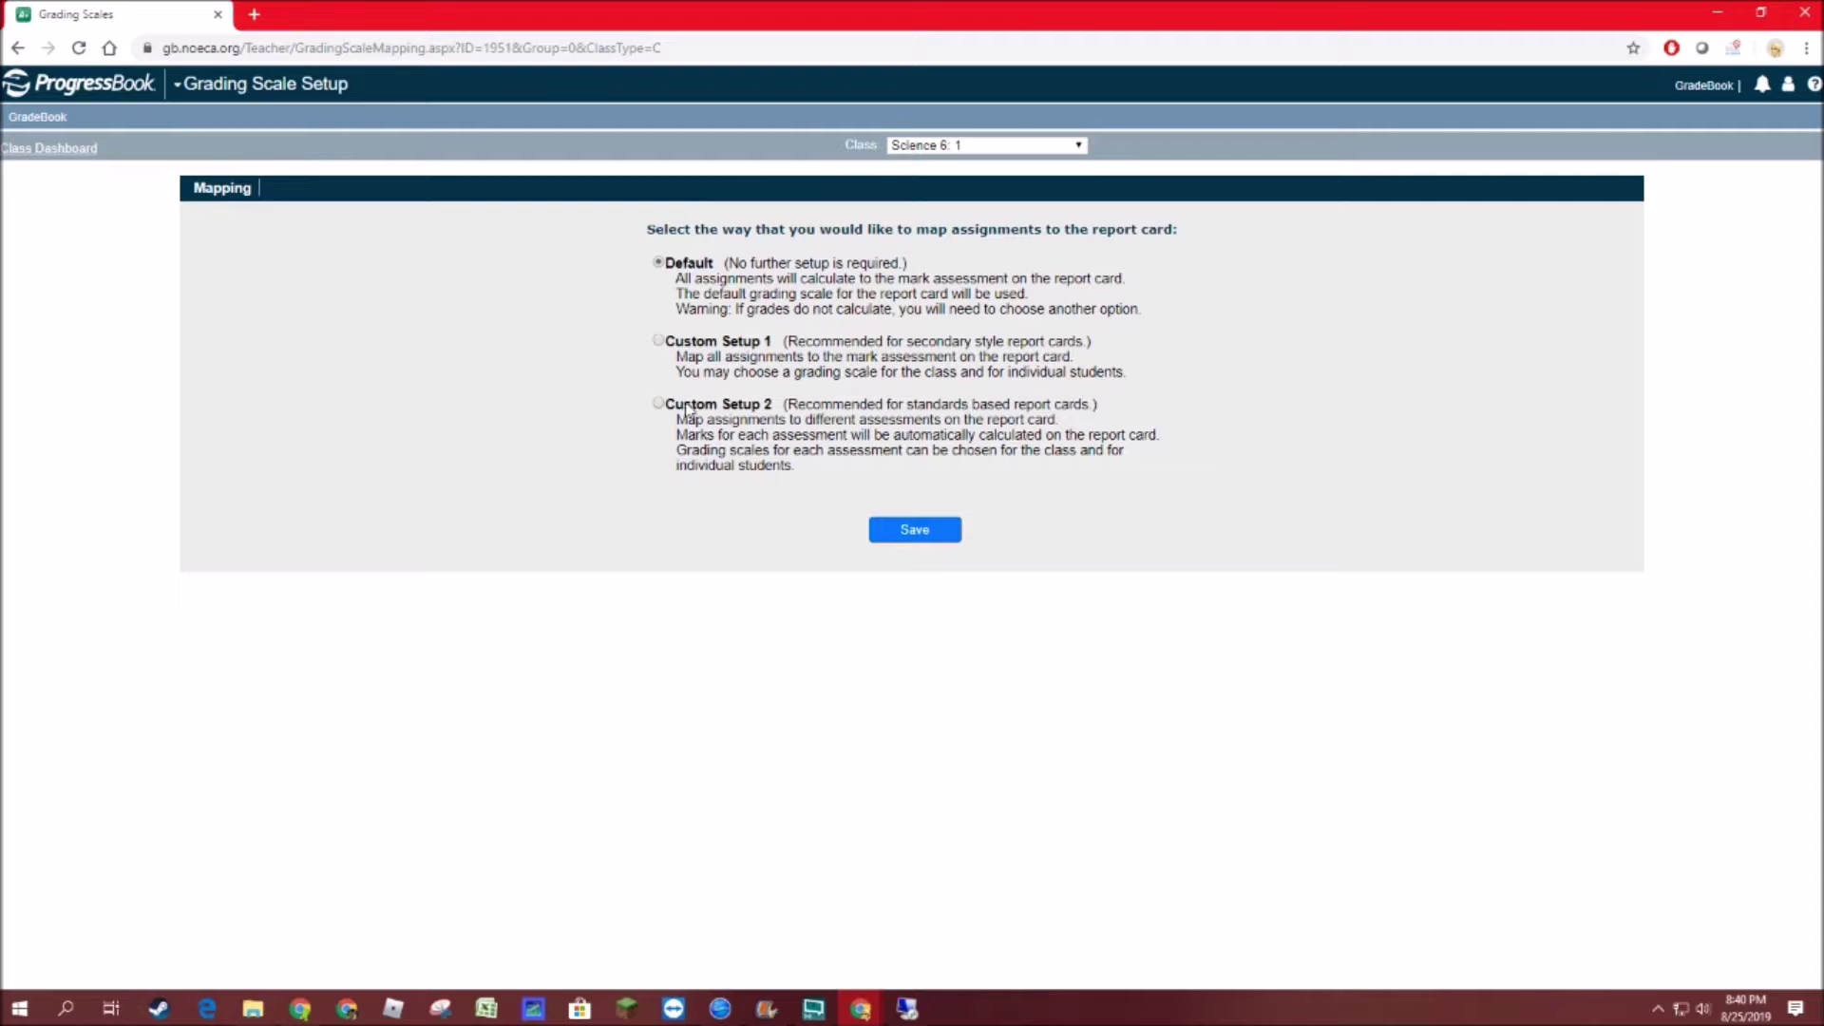
Step: Choose Custom Setup 2 for mapping assignments to the report card and save the choice
{"action": "left_click", "coordinate": [661, 405]}
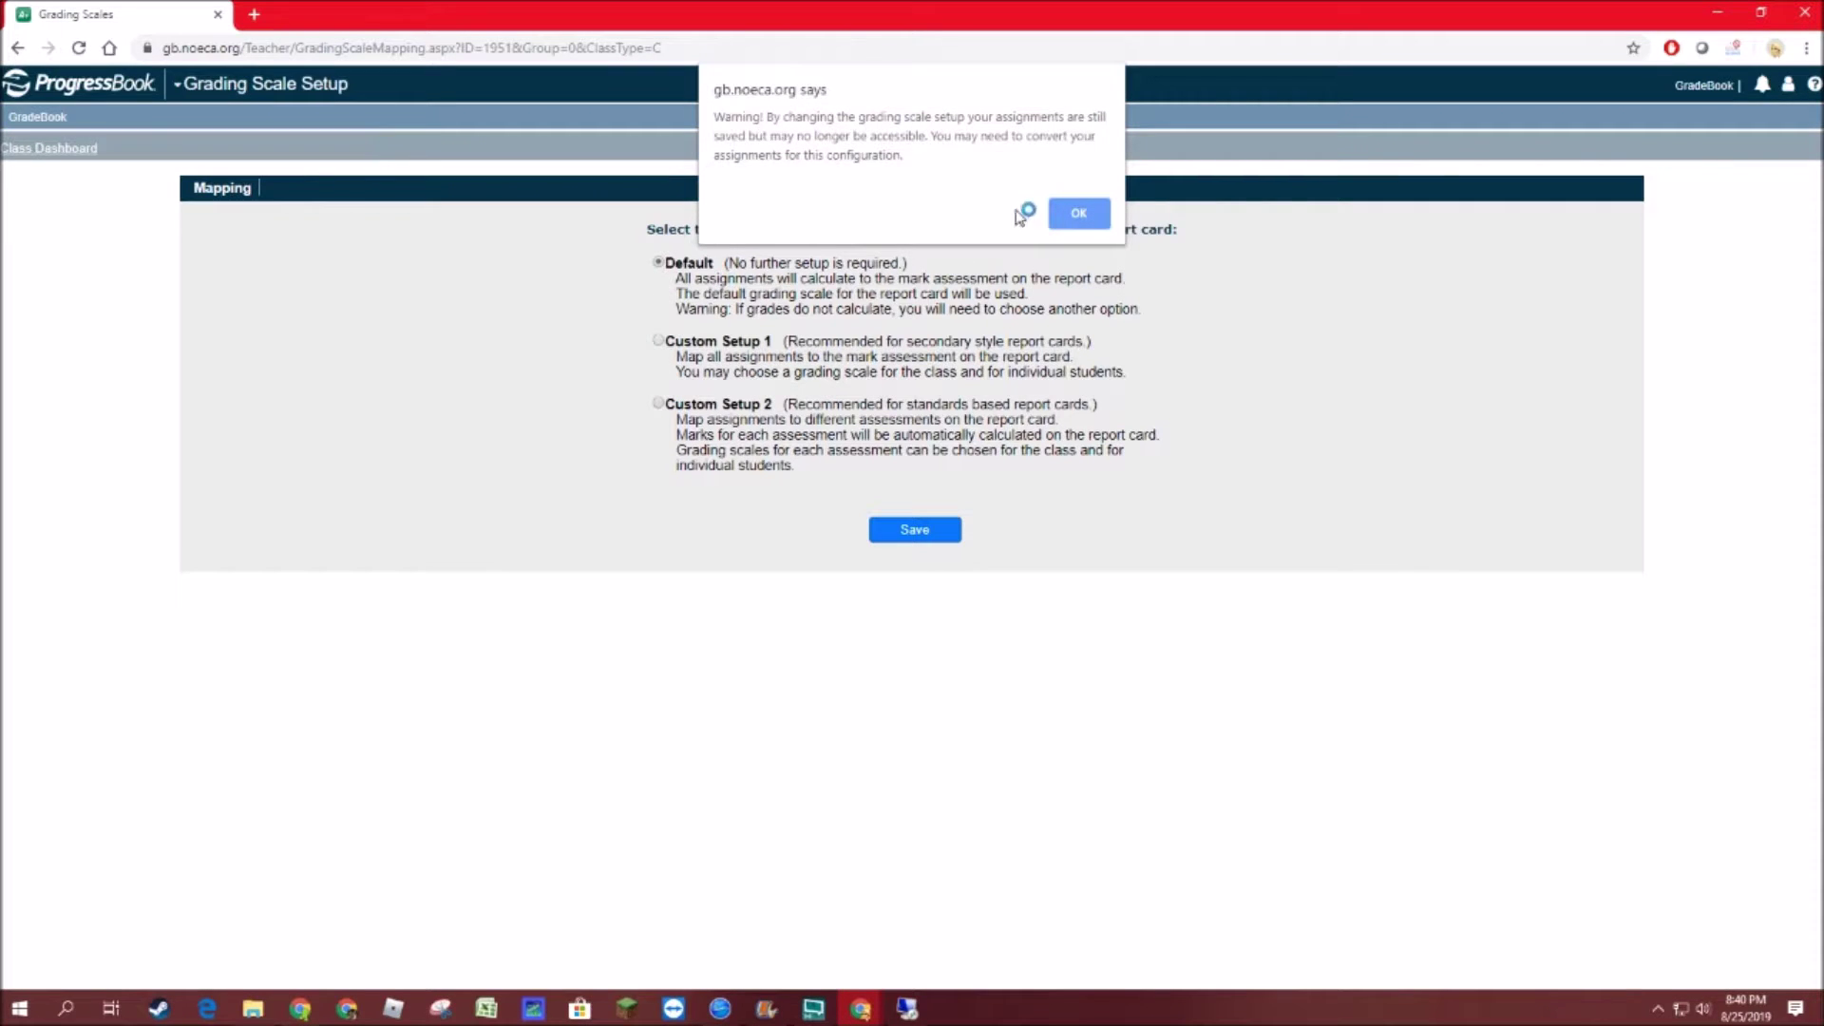
{"action": "left_click", "coordinate": [1079, 216]}
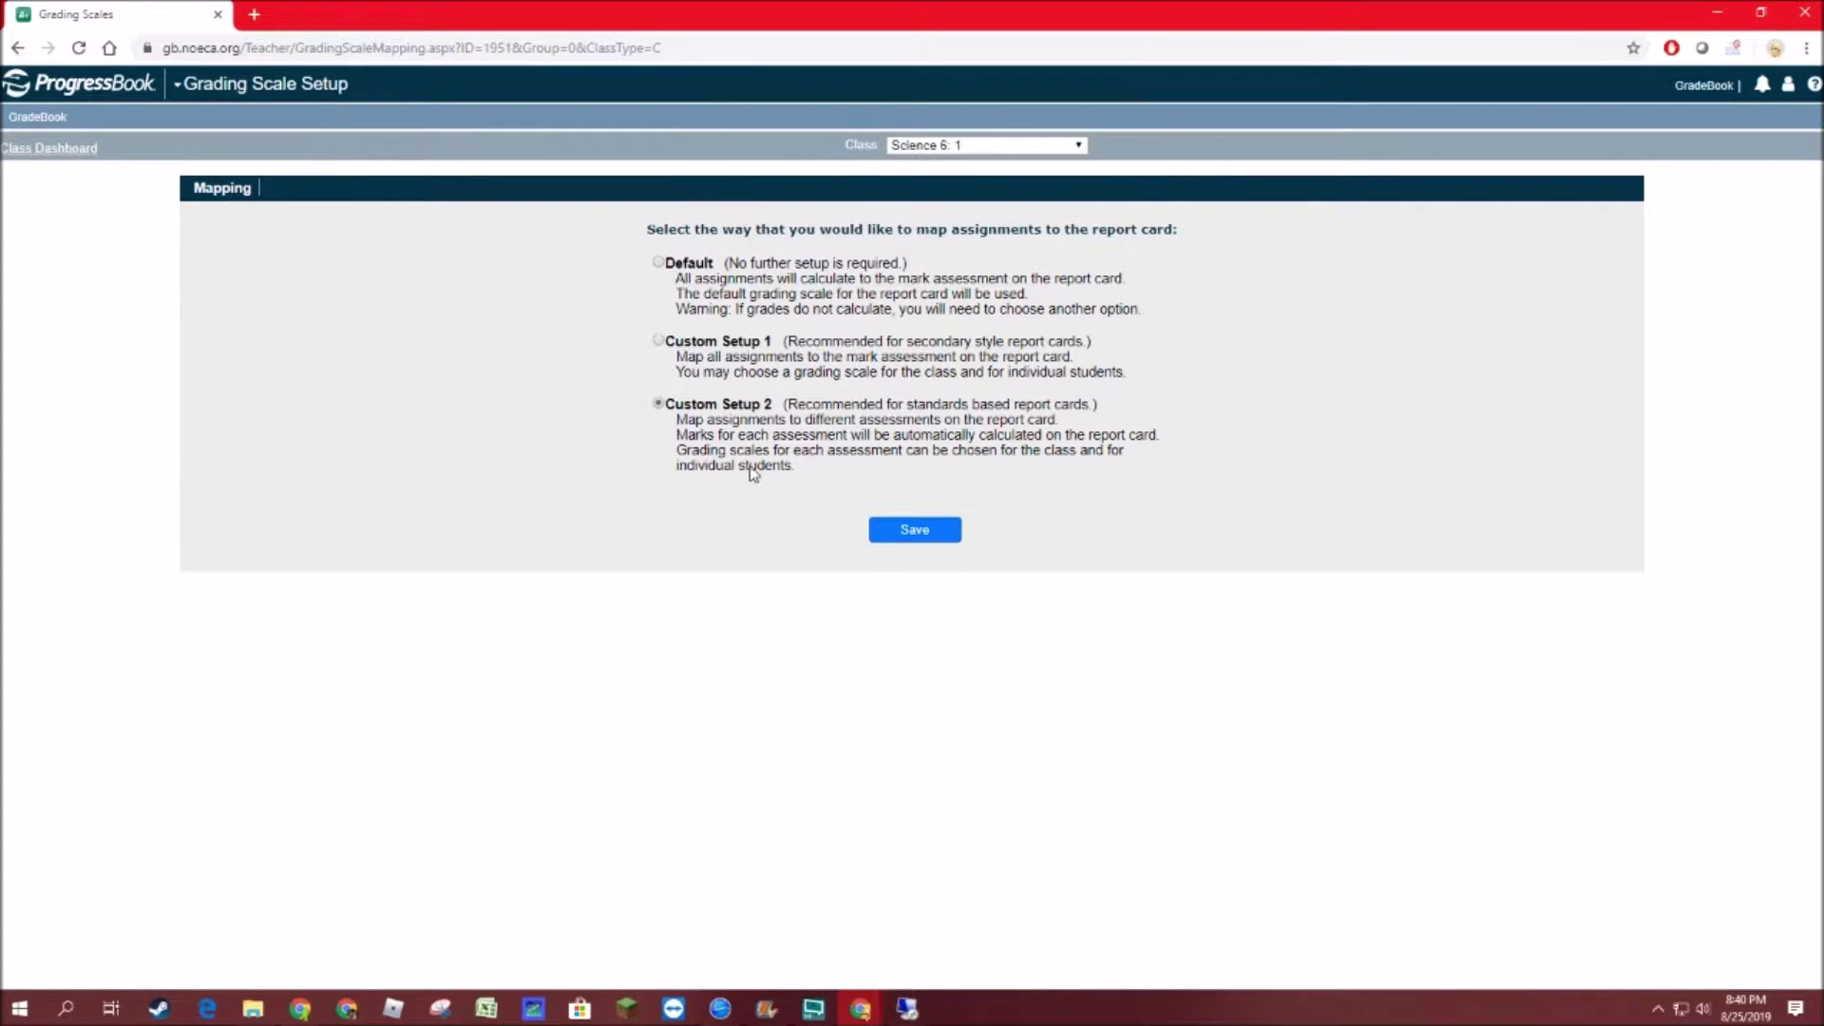
{"action": "left_click", "coordinate": [916, 532]}
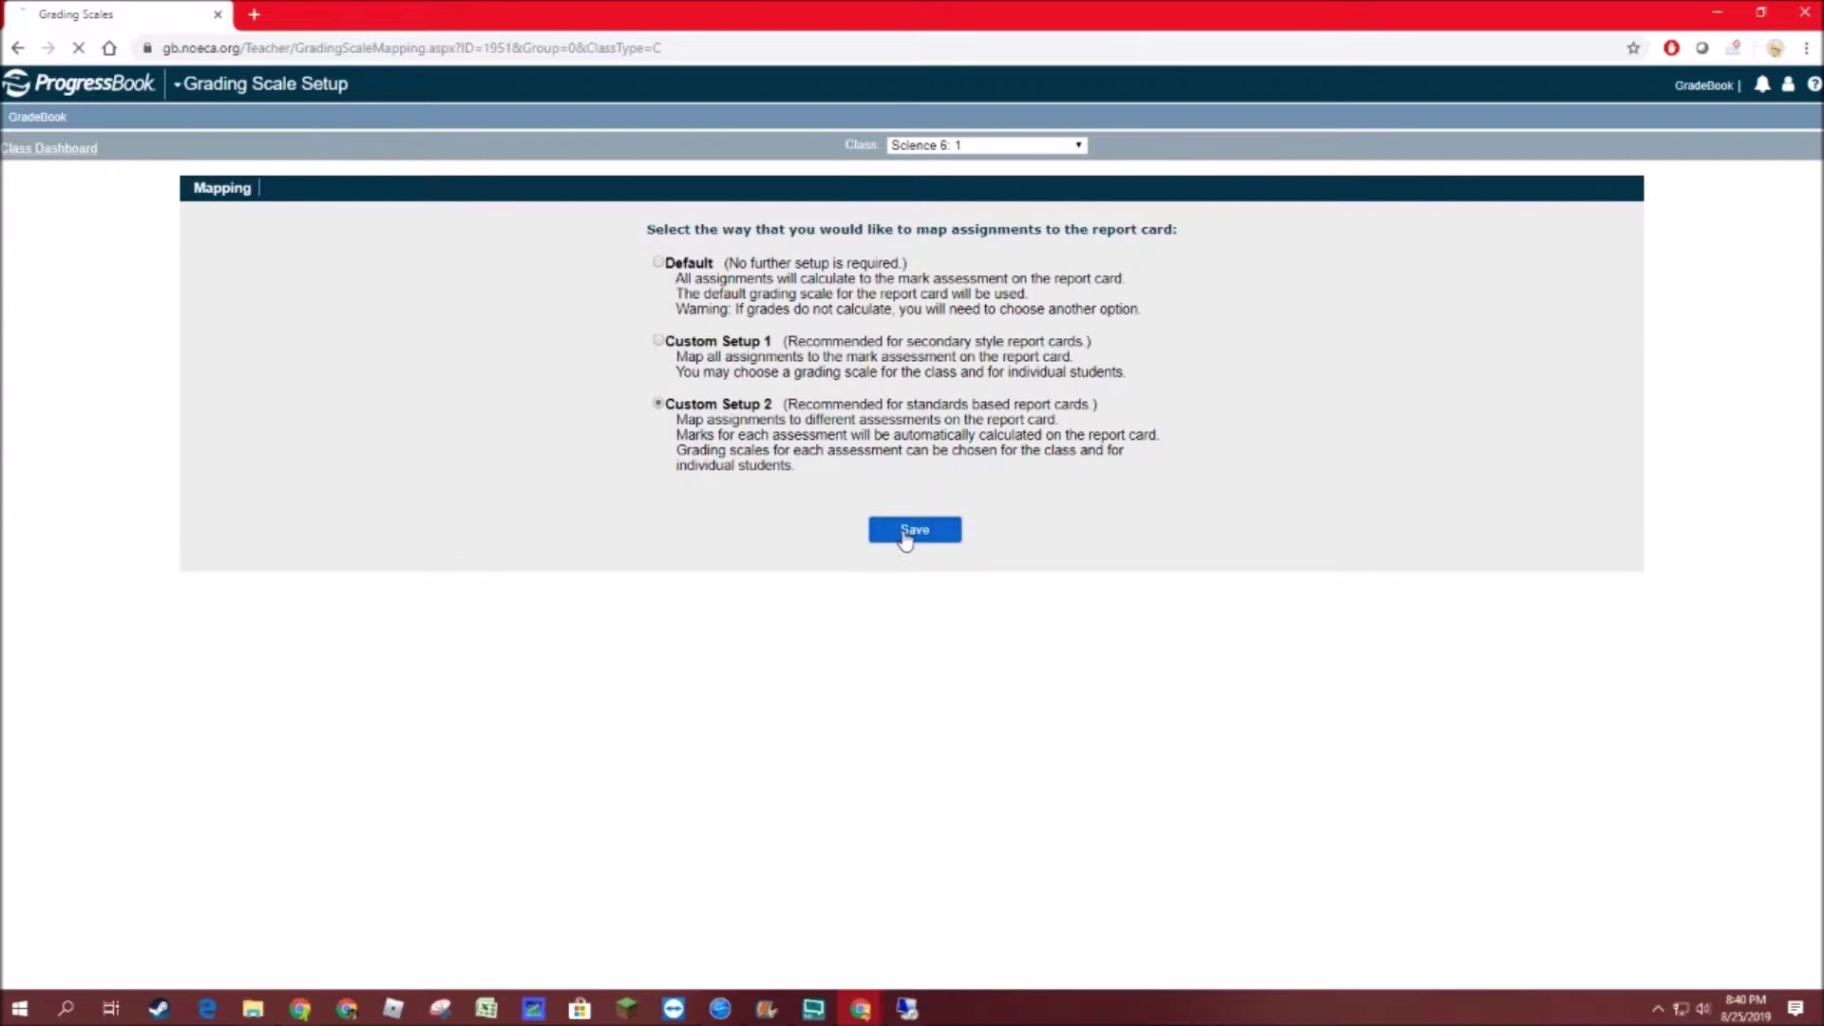
{"action": "left_click", "coordinate": [939, 524]}
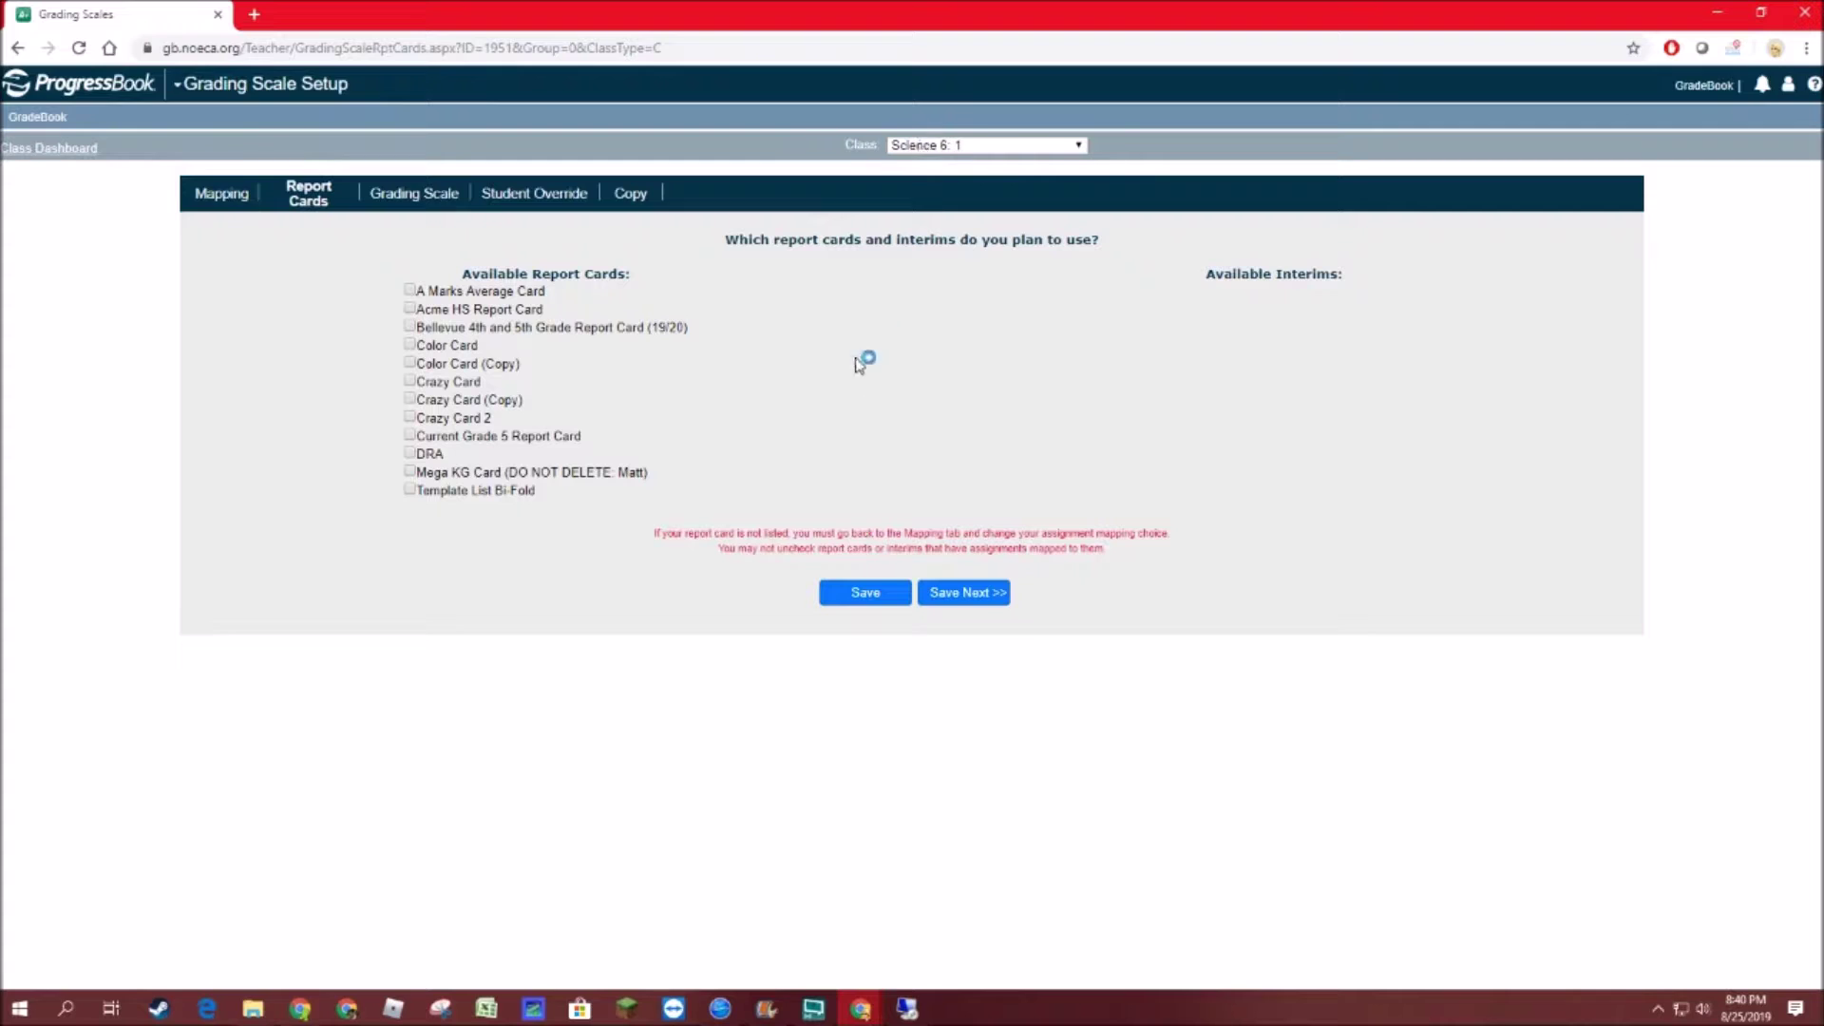
Step: Choose Crazy Card as the report card for the class and save it, continuing to the grading scales
{"action": "left_click", "coordinate": [410, 382]}
{"action": "left_click_drag", "start_coordinate": [183, 47], "coordinate": [241, 49]}
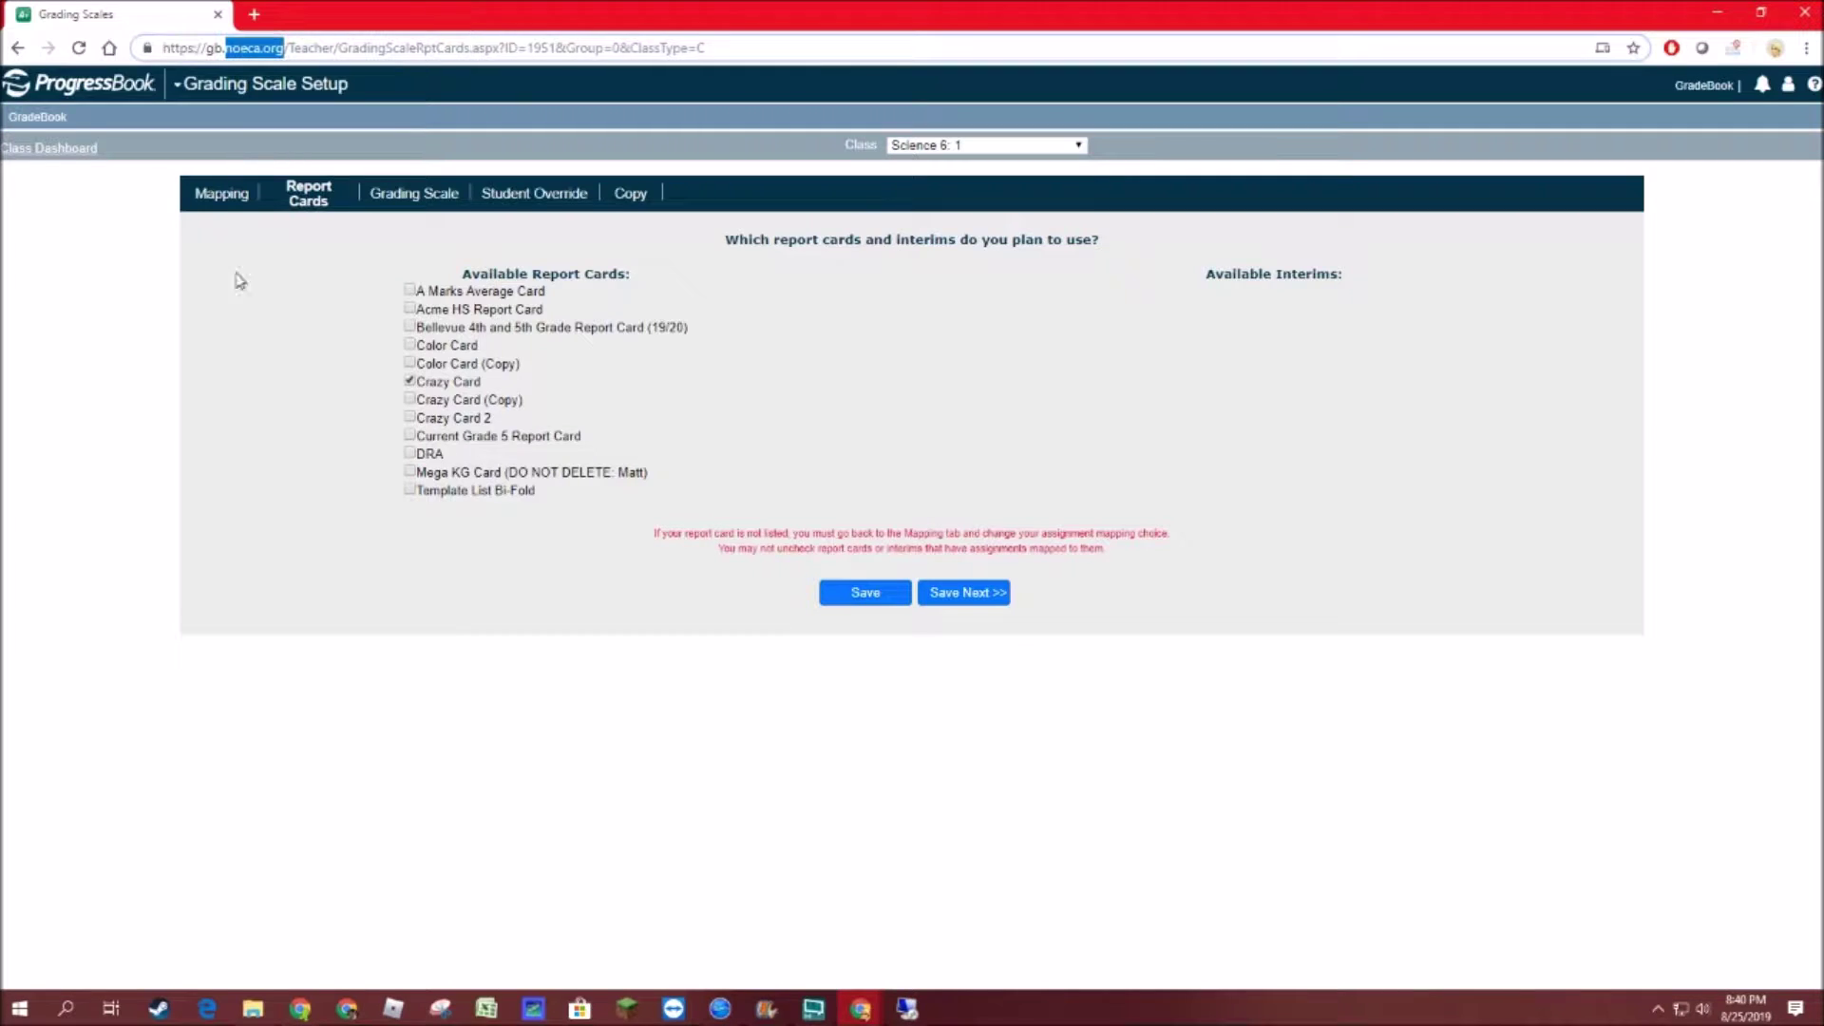
{"action": "left_click", "coordinate": [744, 395]}
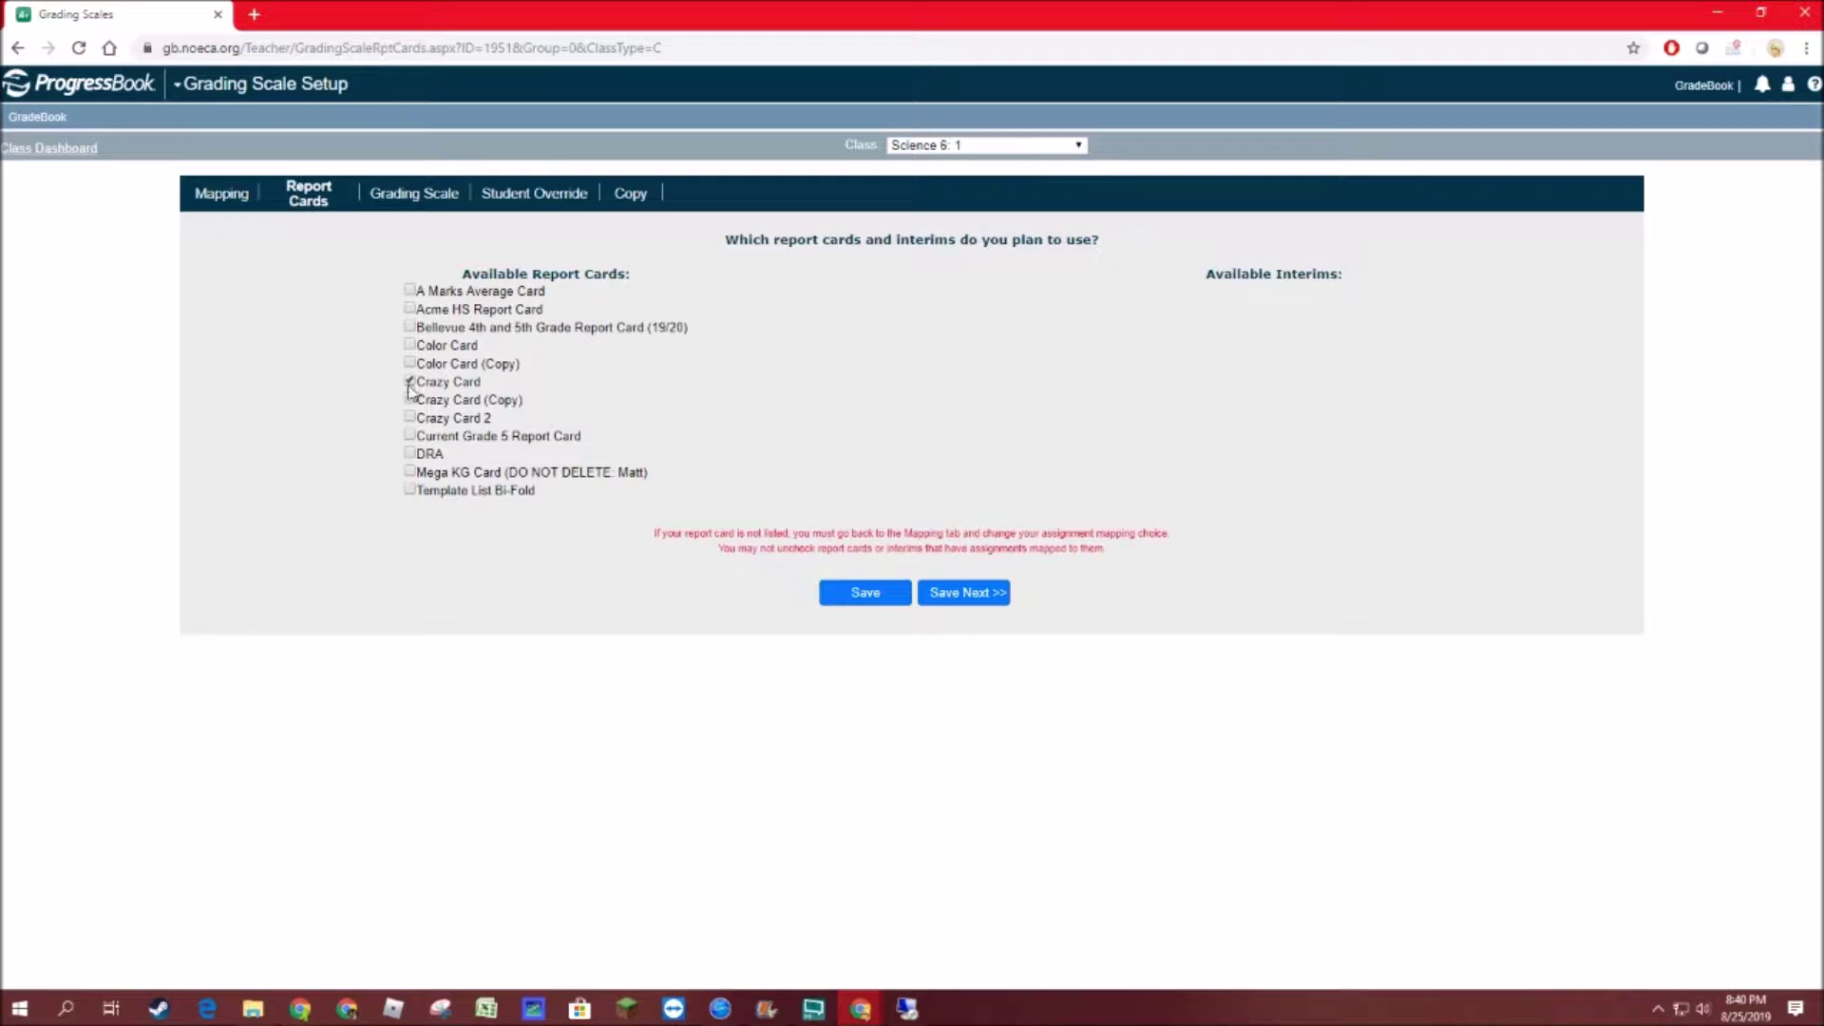
{"action": "left_click", "coordinate": [961, 599]}
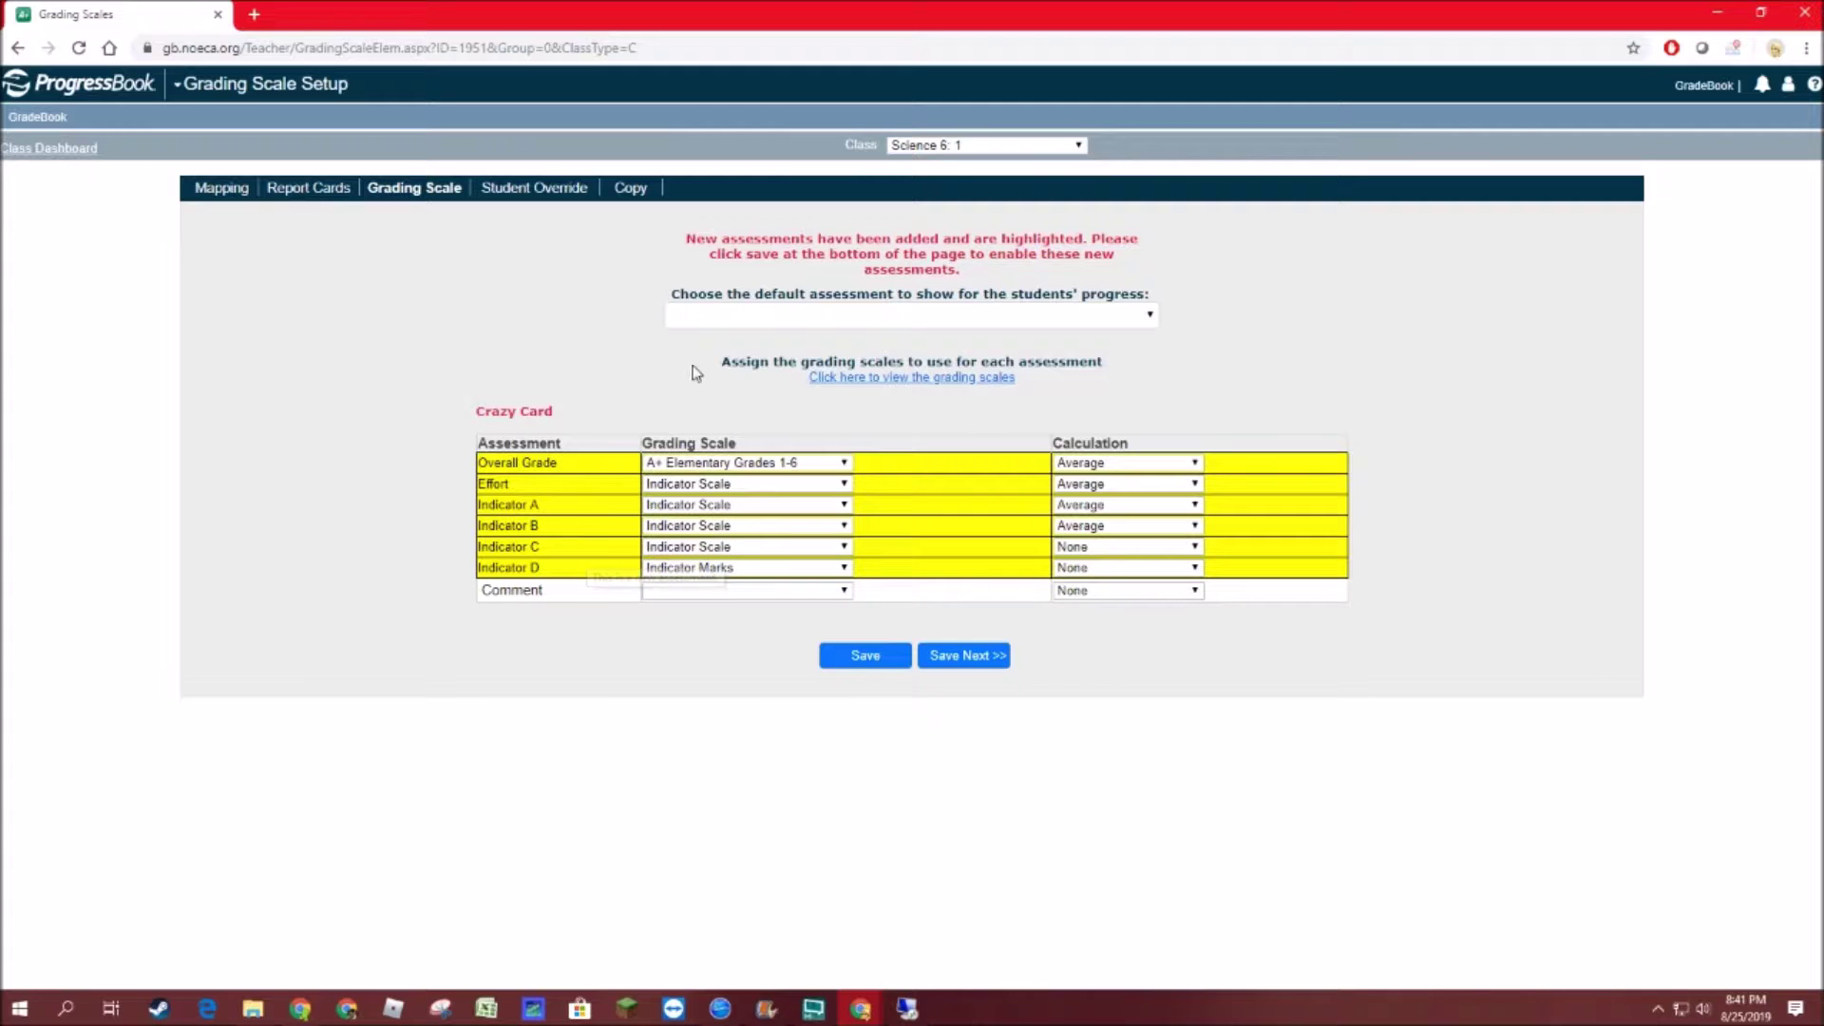
Step: Set the default assessment for student progress to Crazy Card: Overall Grade and save the assessments' grading scales
{"action": "left_click", "coordinate": [728, 321]}
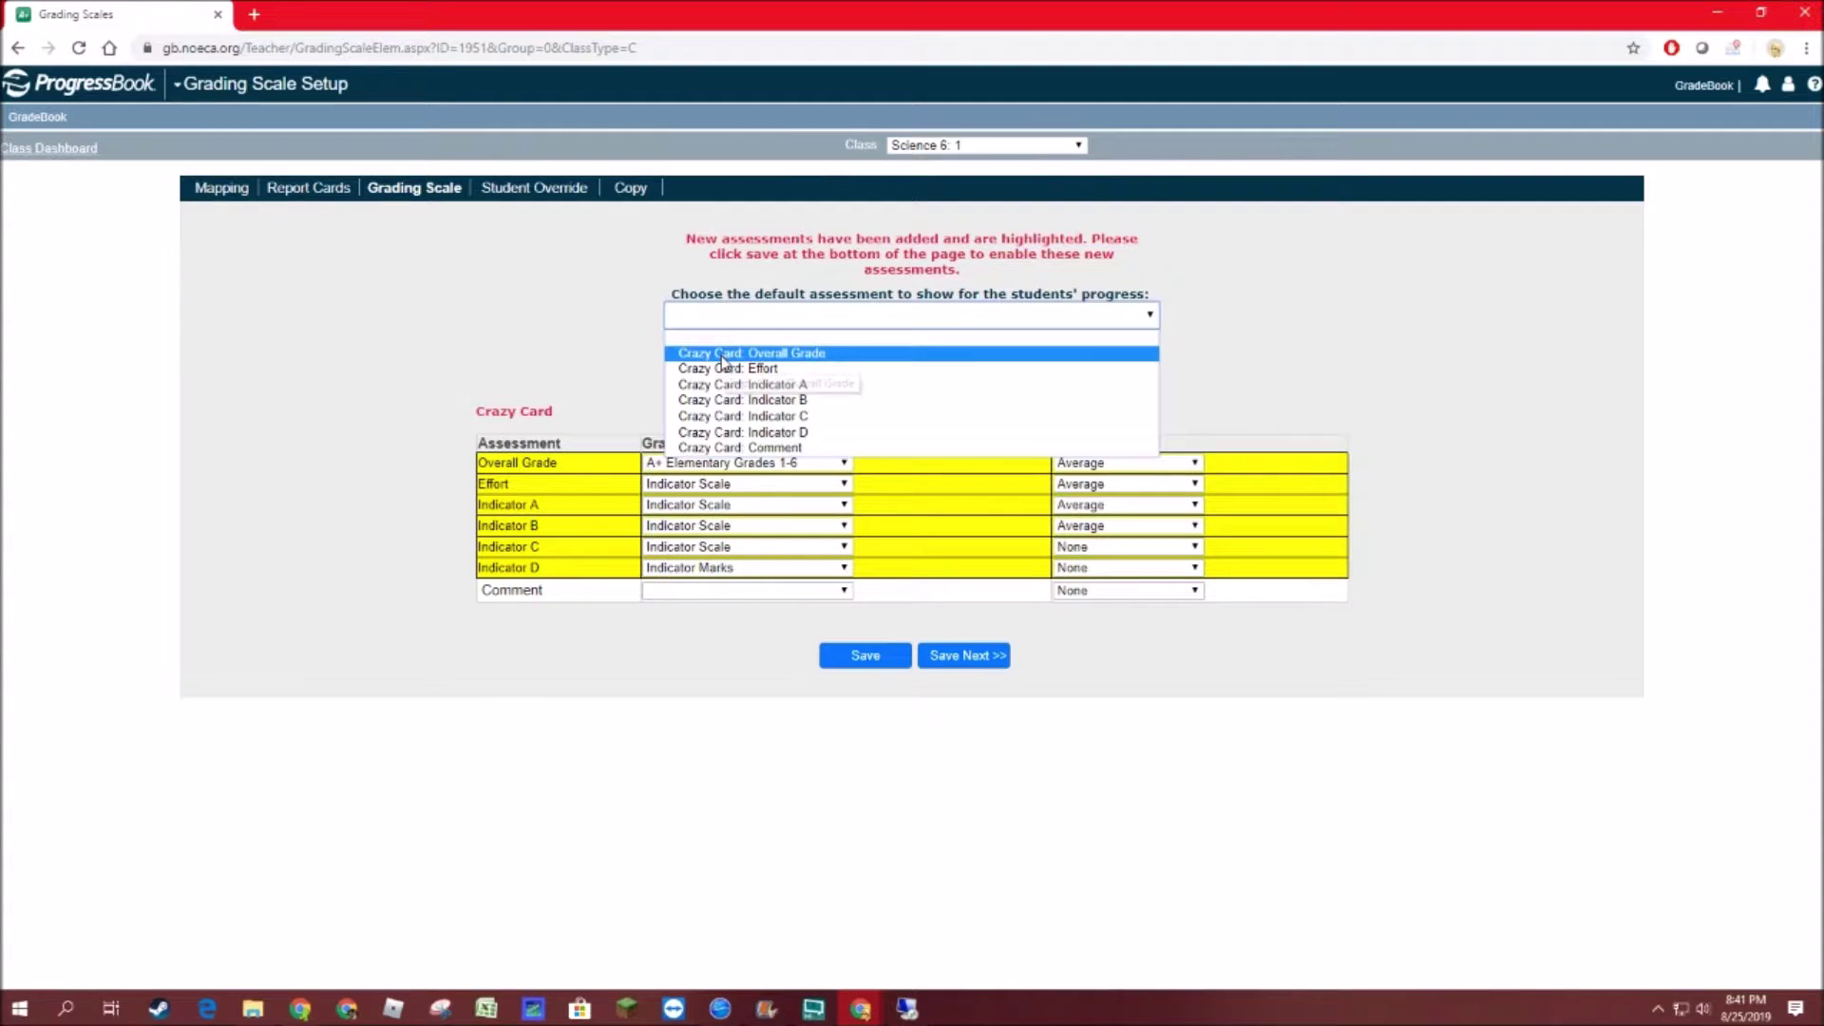
{"action": "left_click", "coordinate": [724, 352]}
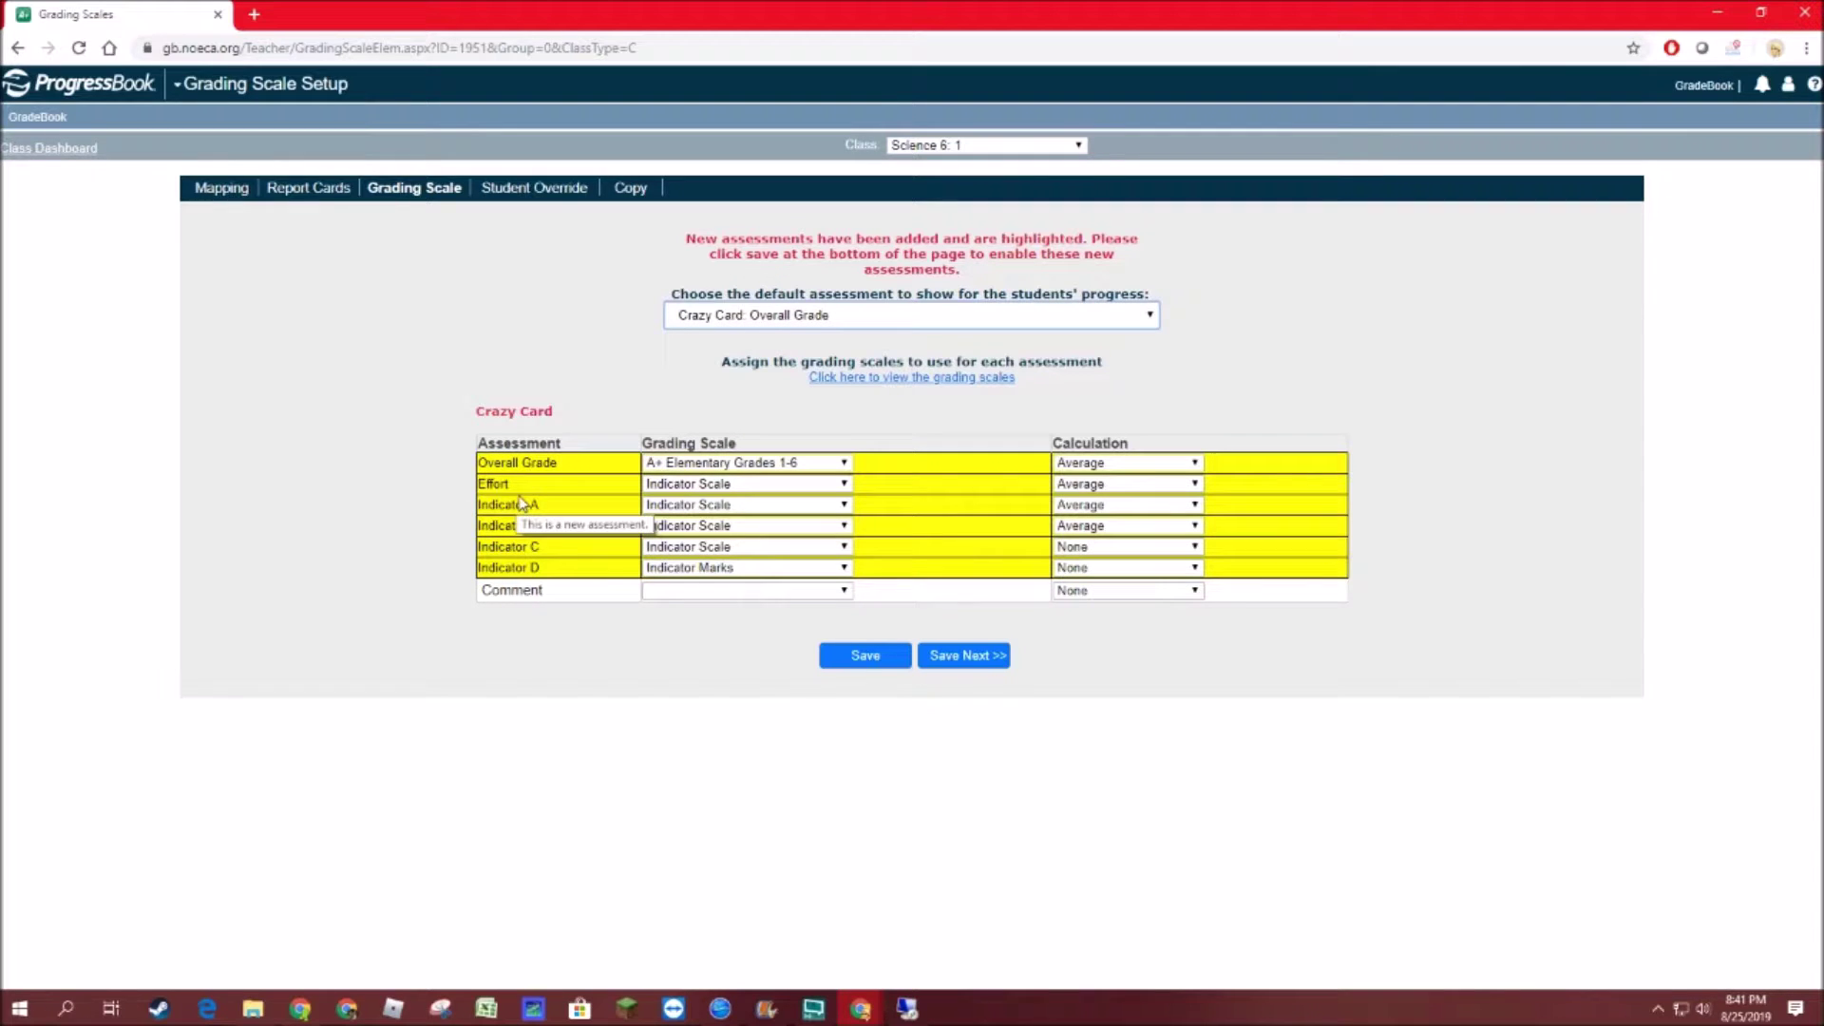
{"action": "left_click_drag", "start_coordinate": [483, 505], "coordinate": [591, 526]}
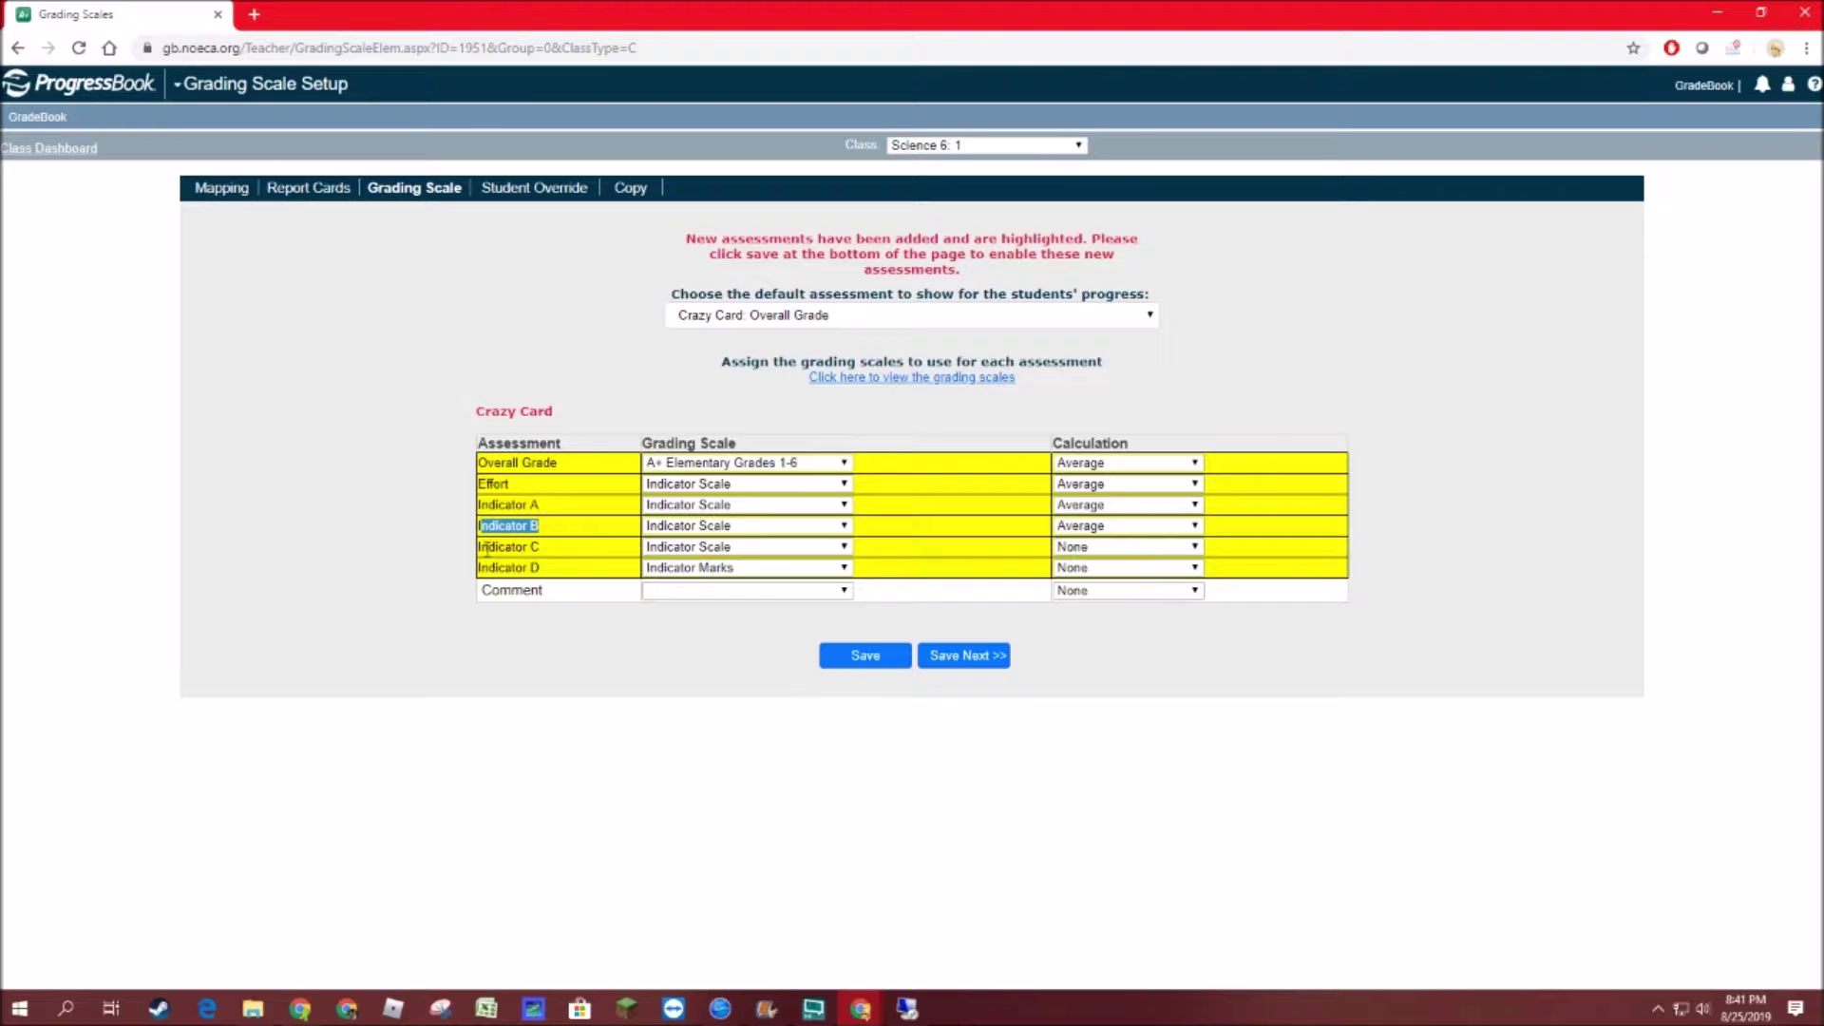
{"action": "left_click_drag", "start_coordinate": [488, 549], "coordinate": [613, 549]}
{"action": "left_click_drag", "start_coordinate": [485, 564], "coordinate": [571, 568]}
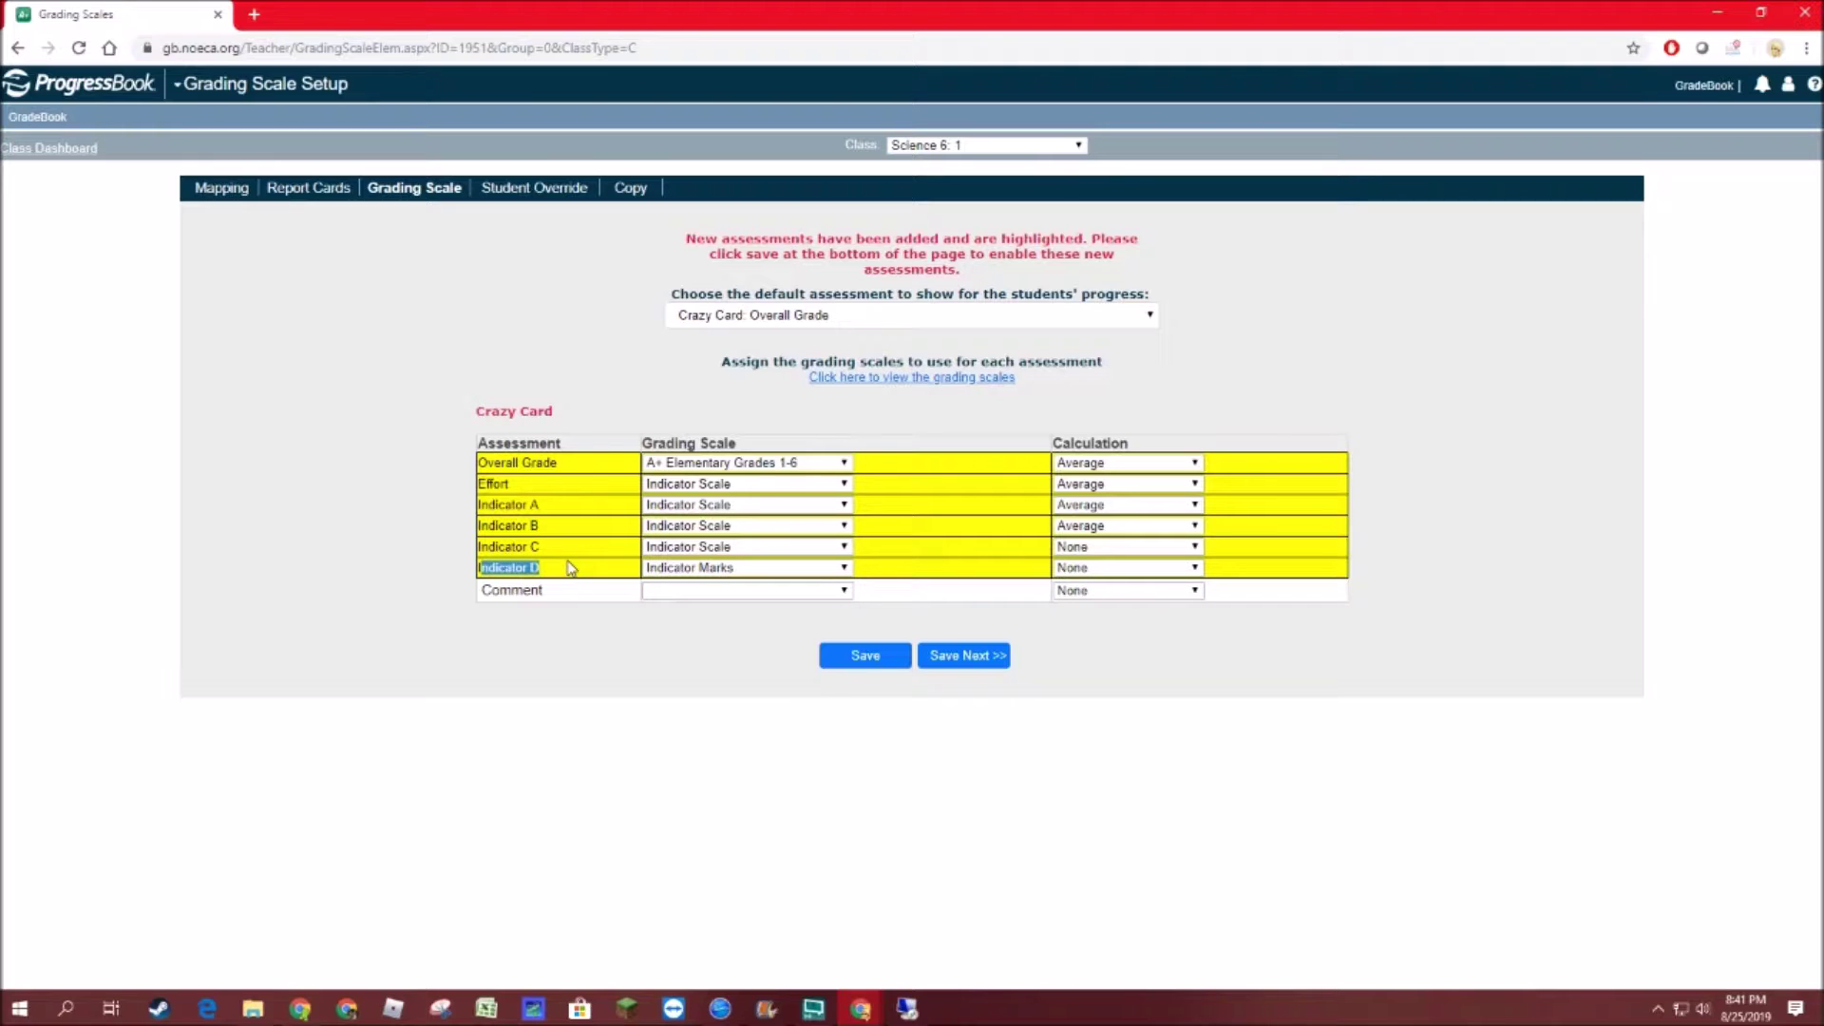
{"action": "left_click_drag", "start_coordinate": [516, 505], "coordinate": [610, 527]}
{"action": "left_click_drag", "start_coordinate": [486, 548], "coordinate": [573, 545]}
{"action": "left_click", "coordinate": [858, 662]}
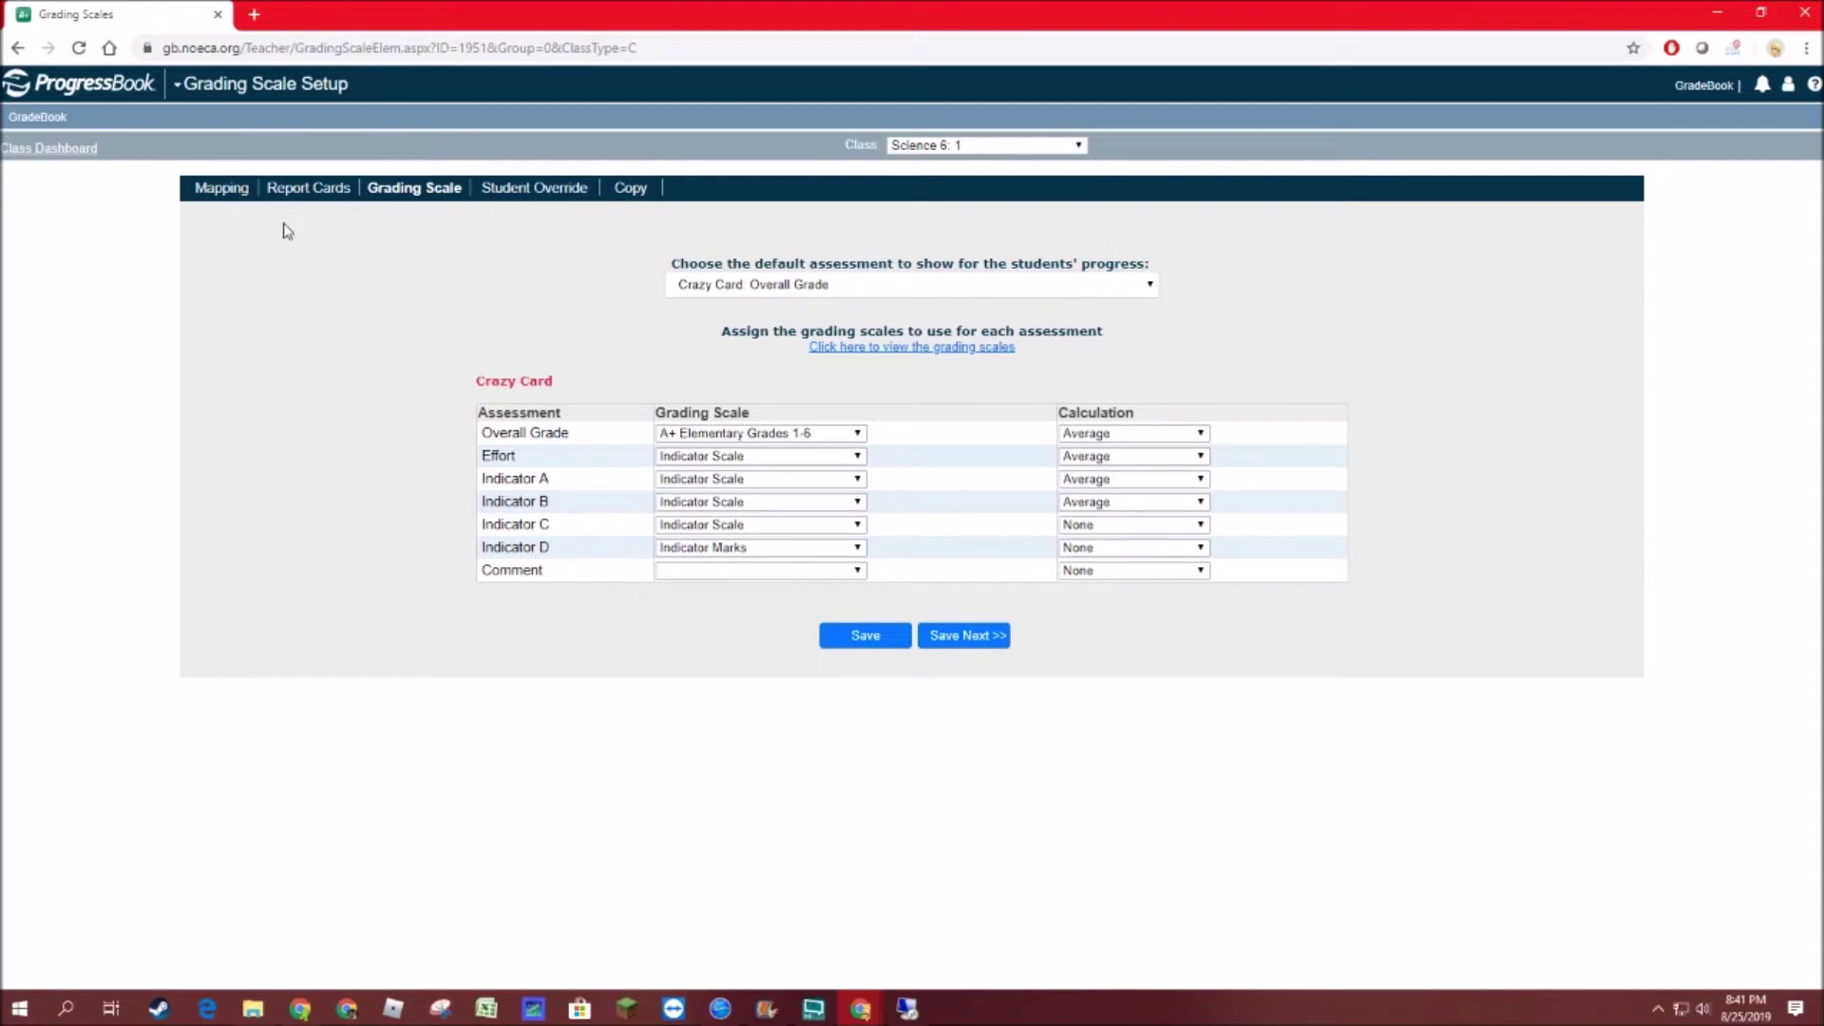
Step: Go back through the class's mapping, report card and grading scale settings to review them, saving along the way
{"action": "left_click", "coordinate": [933, 149]}
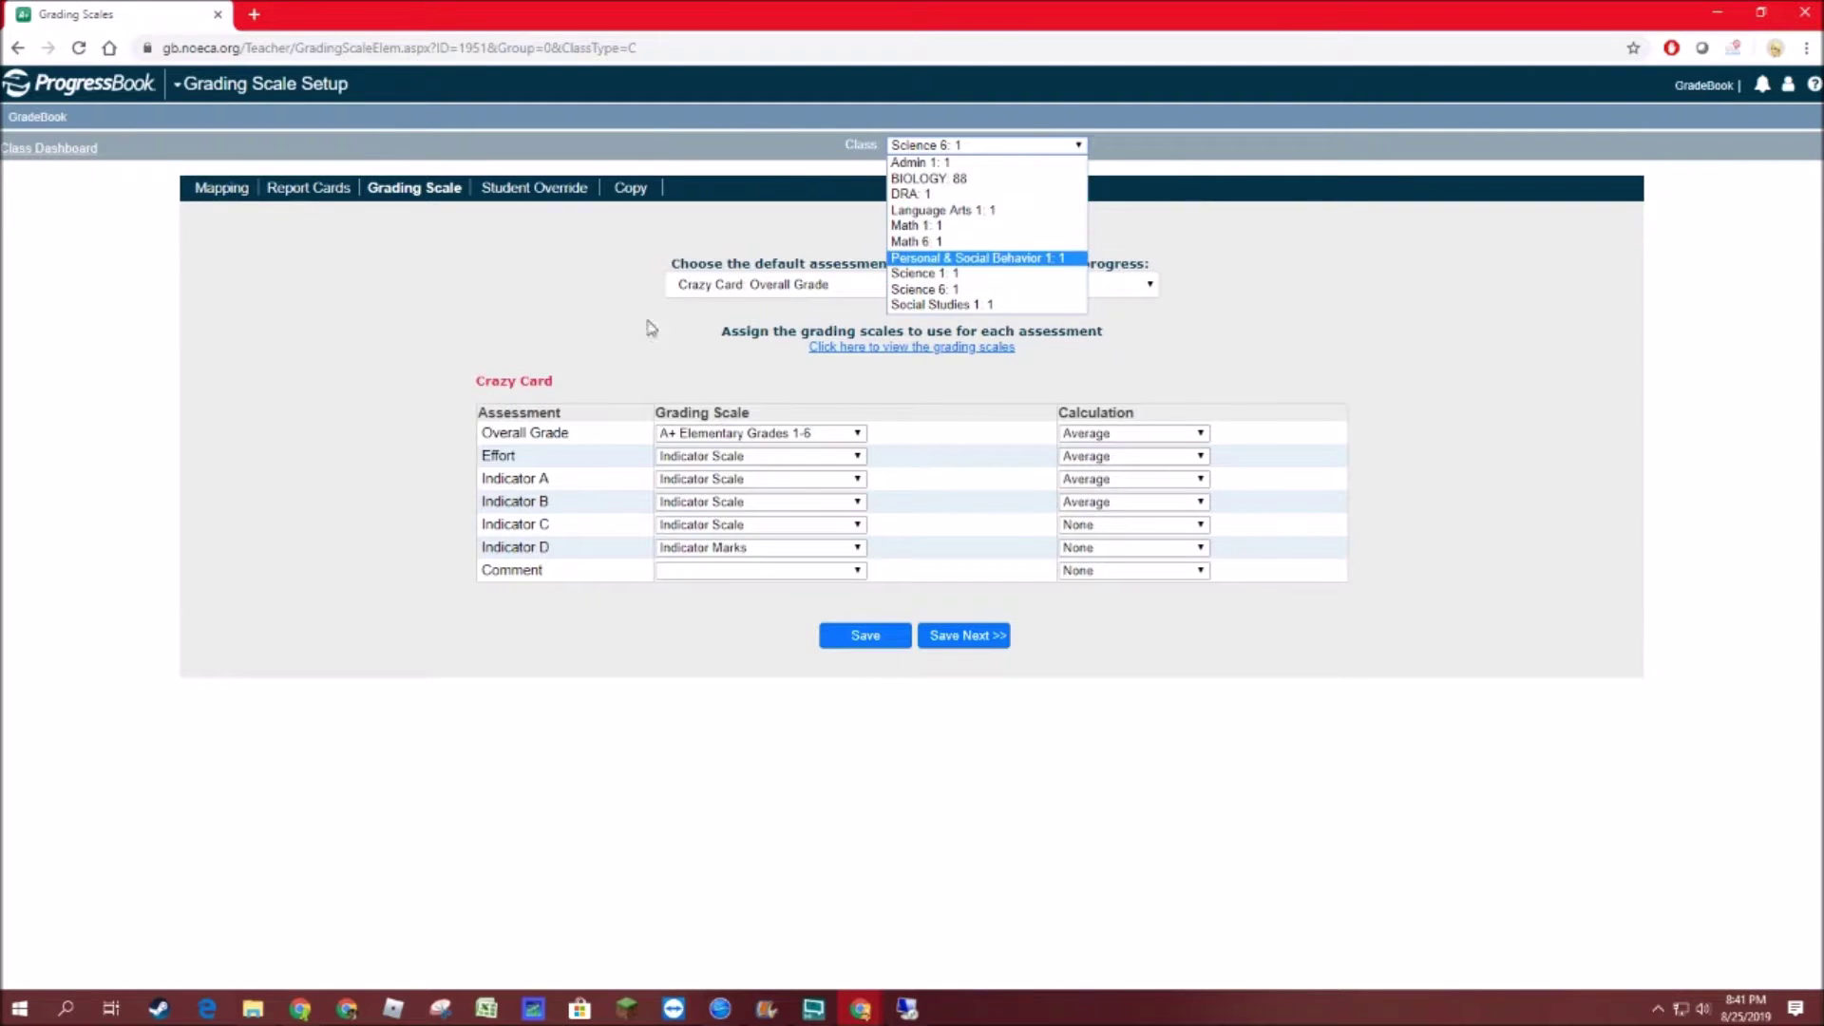
{"action": "left_click", "coordinate": [231, 186]}
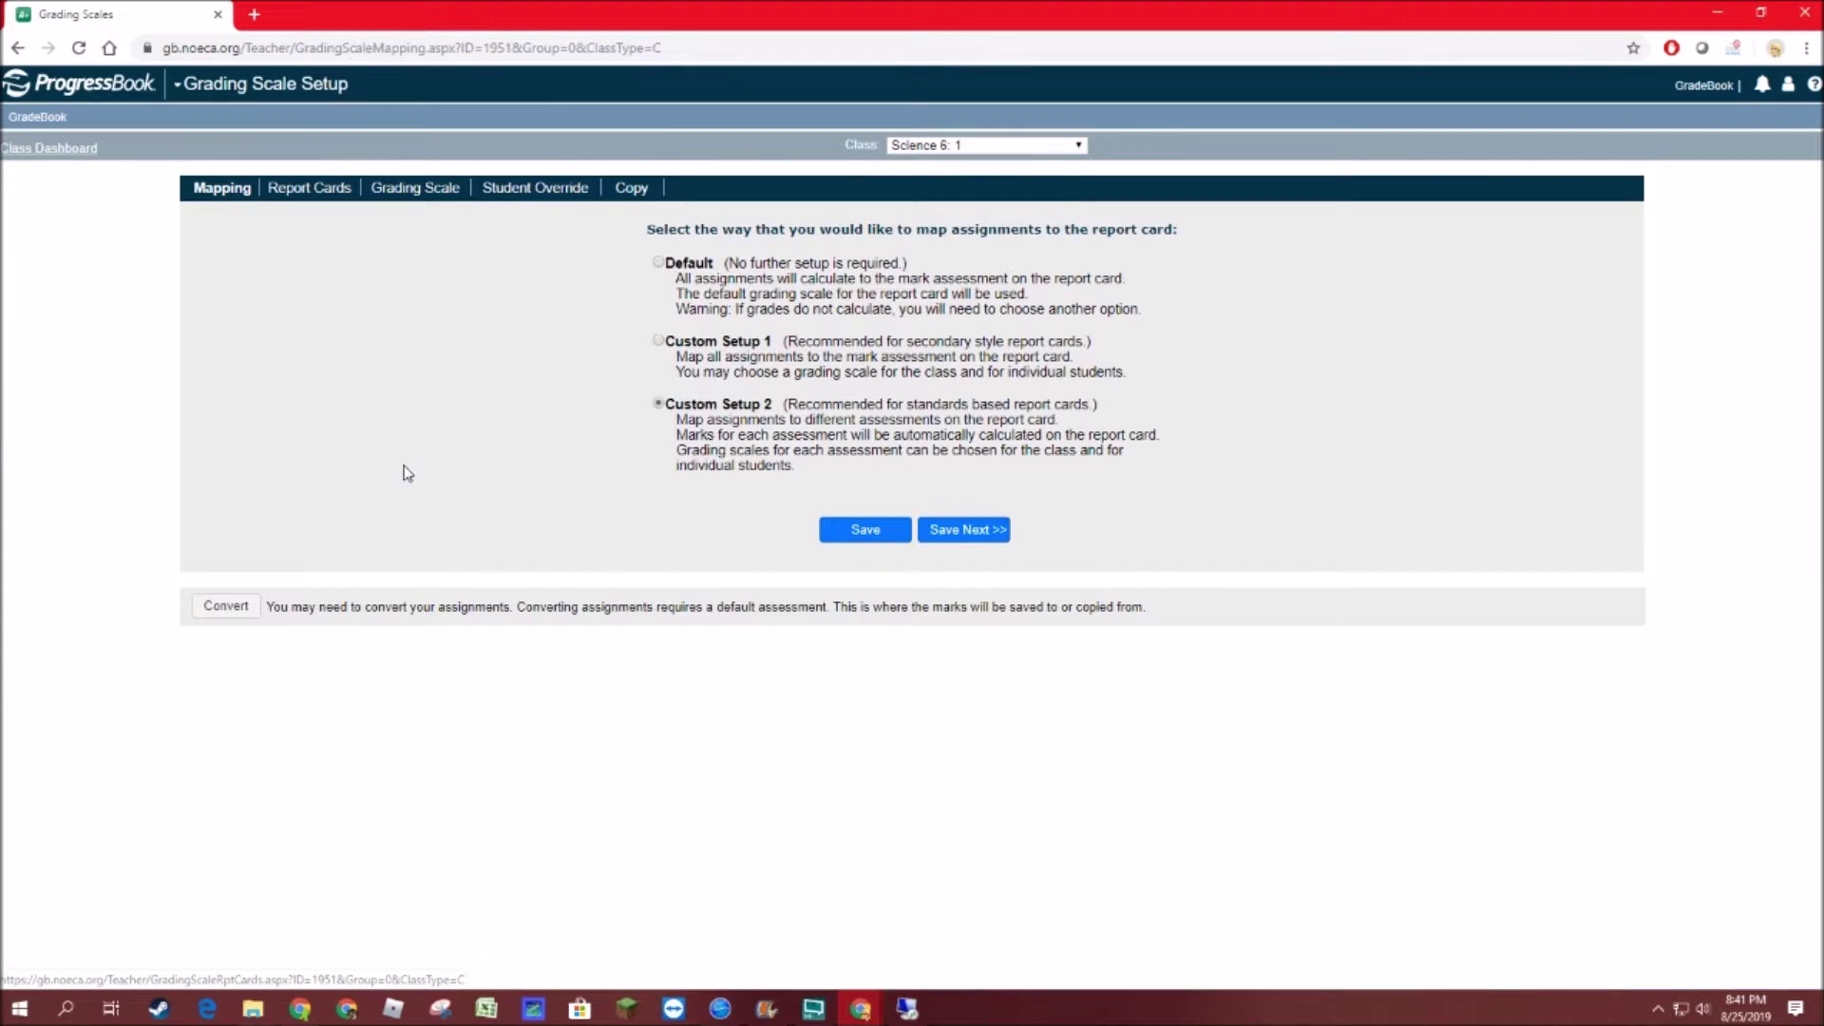
{"action": "left_click", "coordinate": [950, 530]}
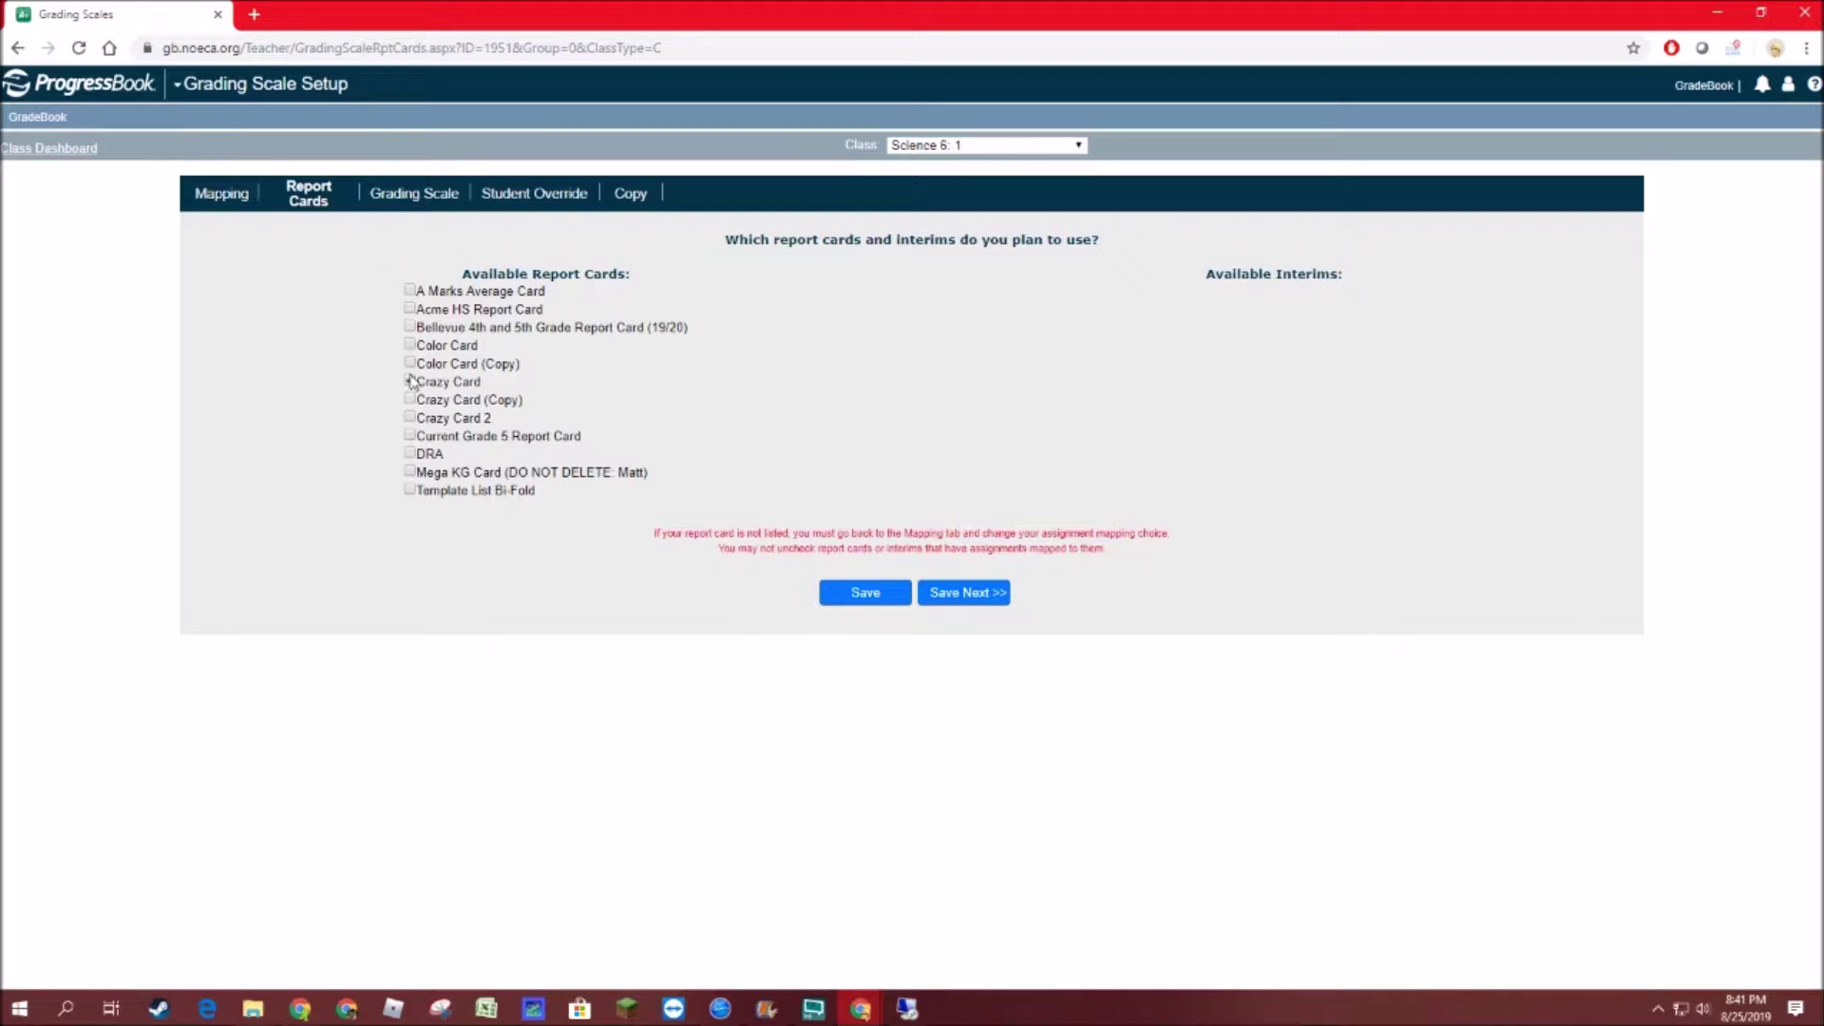
{"action": "left_click", "coordinate": [953, 599]}
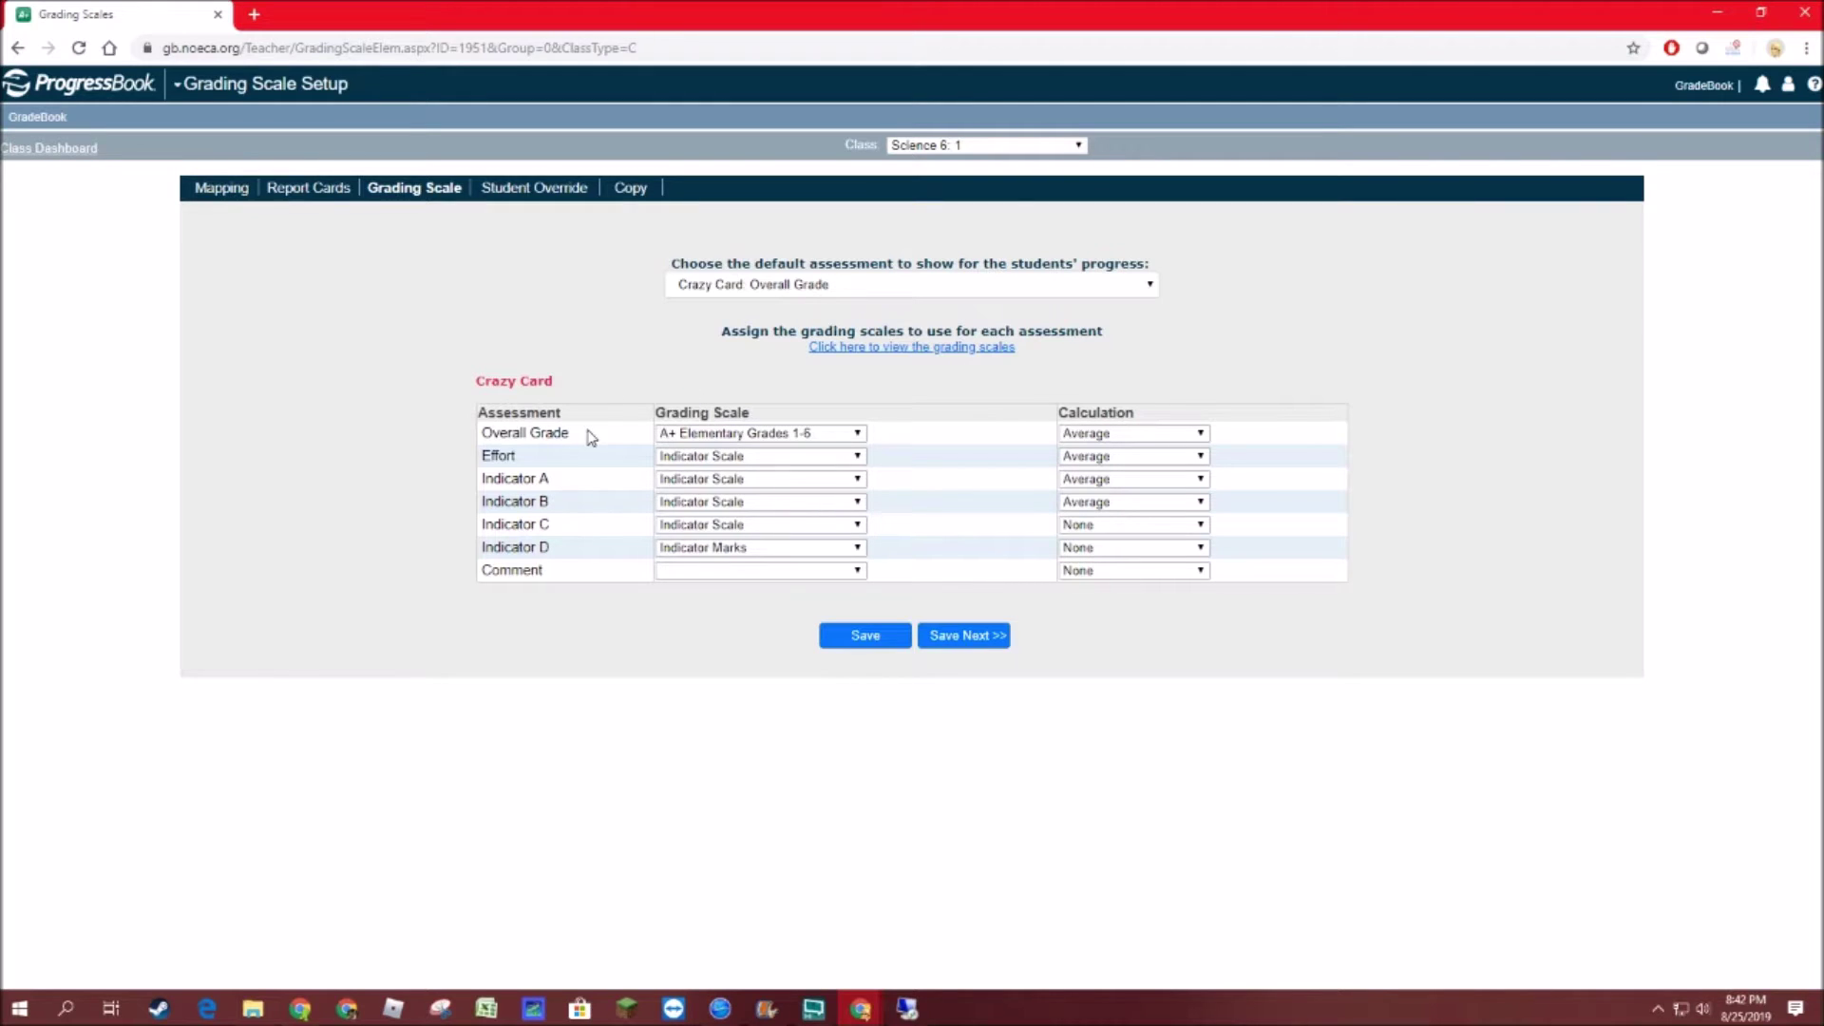
{"action": "left_click", "coordinate": [839, 653]}
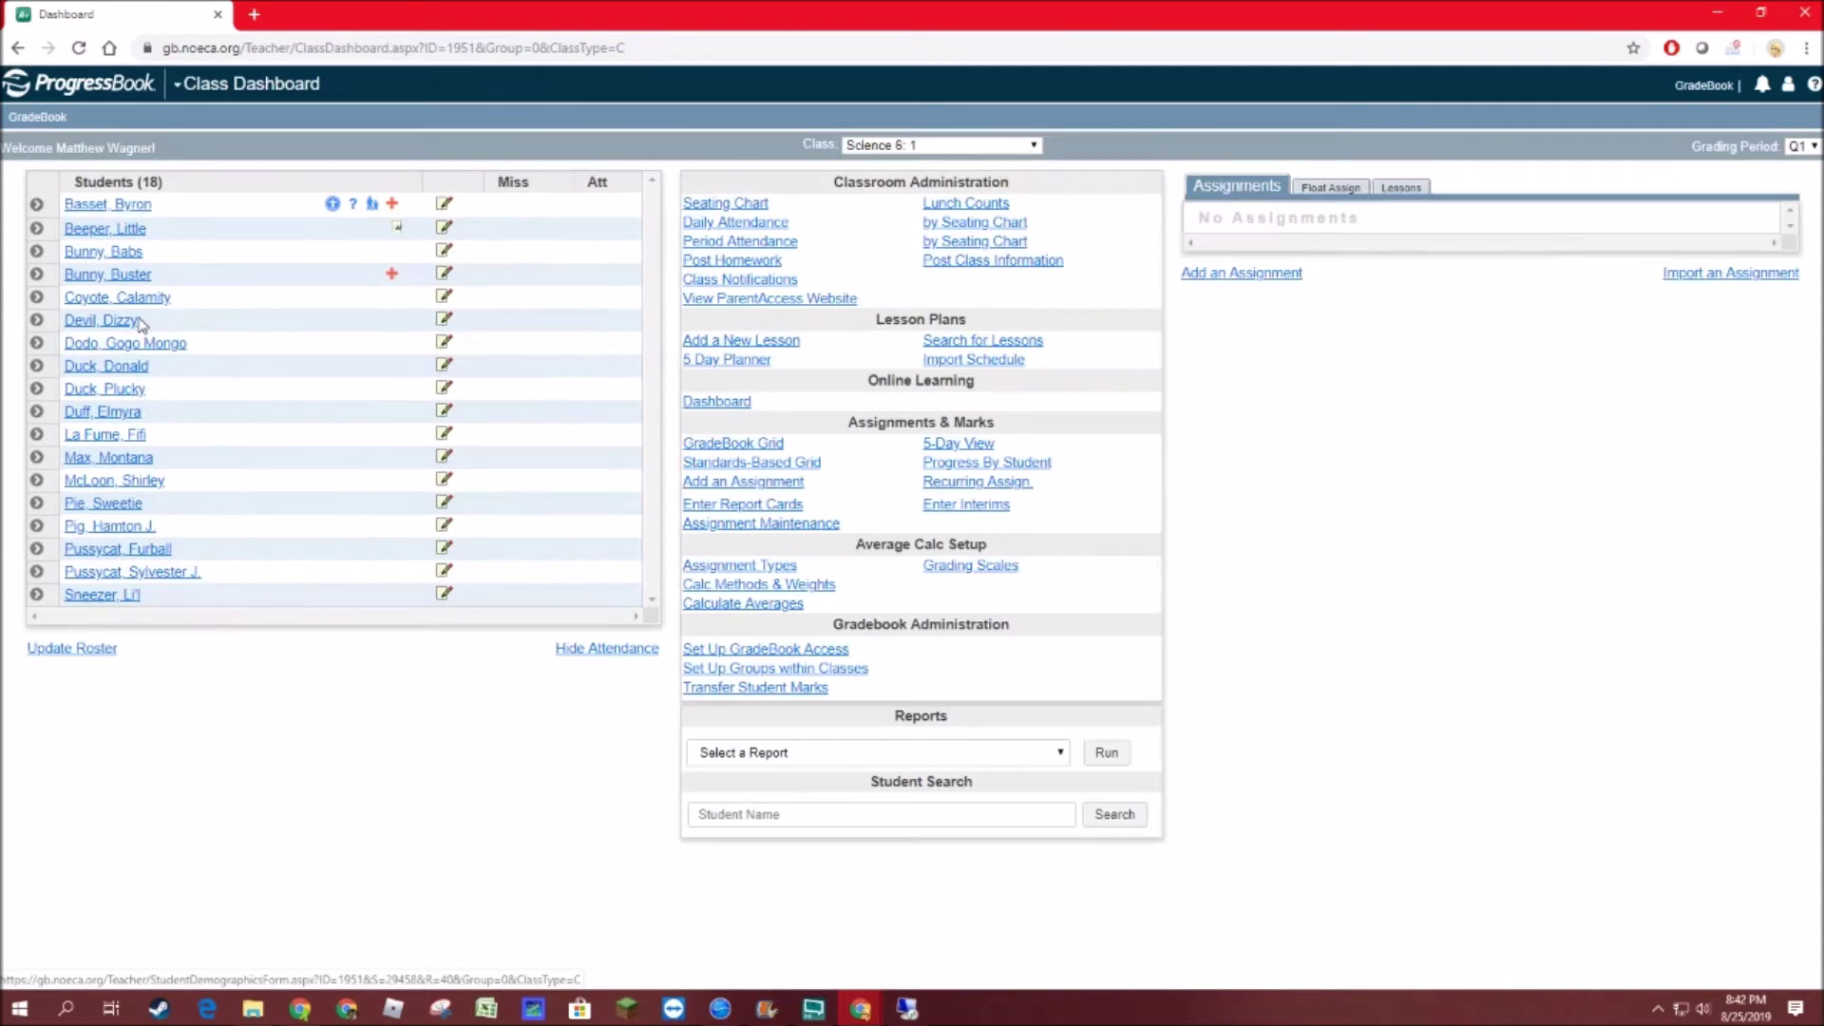
Step: Open the calculation methods and weights setup for the Science 6: 1 class
{"action": "left_click_drag", "start_coordinate": [861, 591], "coordinate": [683, 586]}
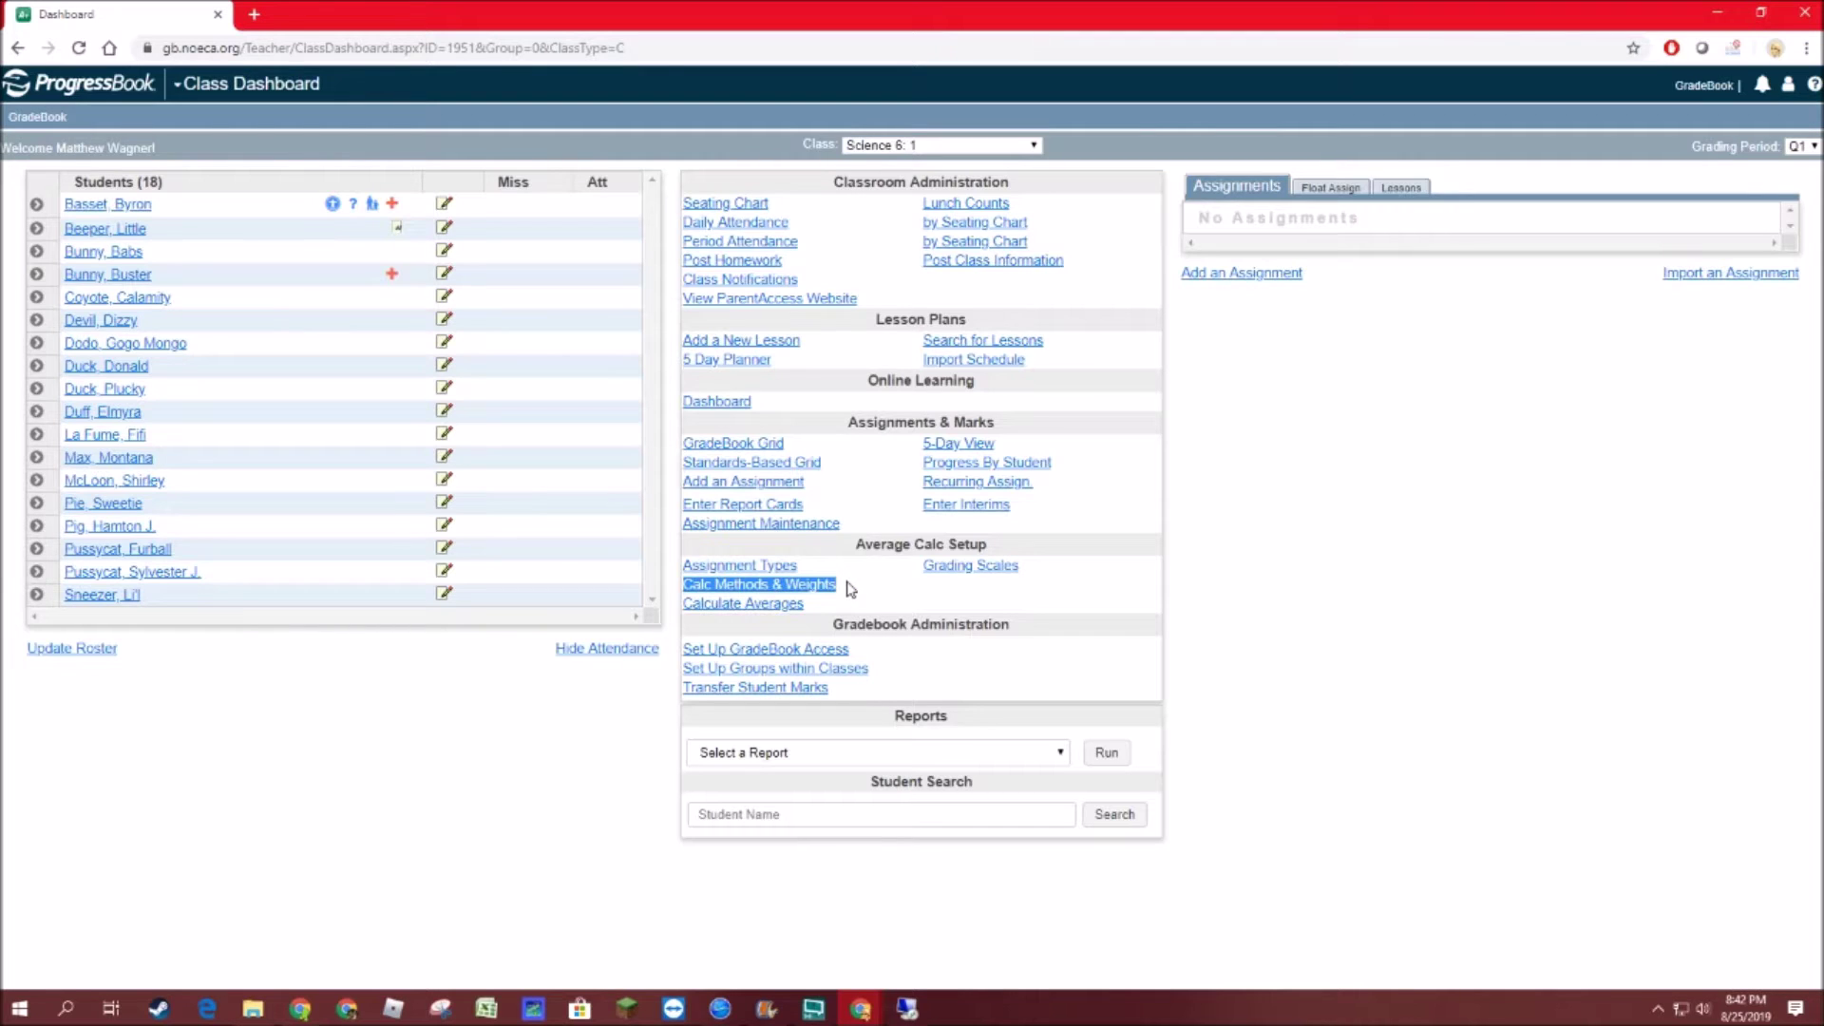
{"action": "left_click", "coordinate": [808, 587]}
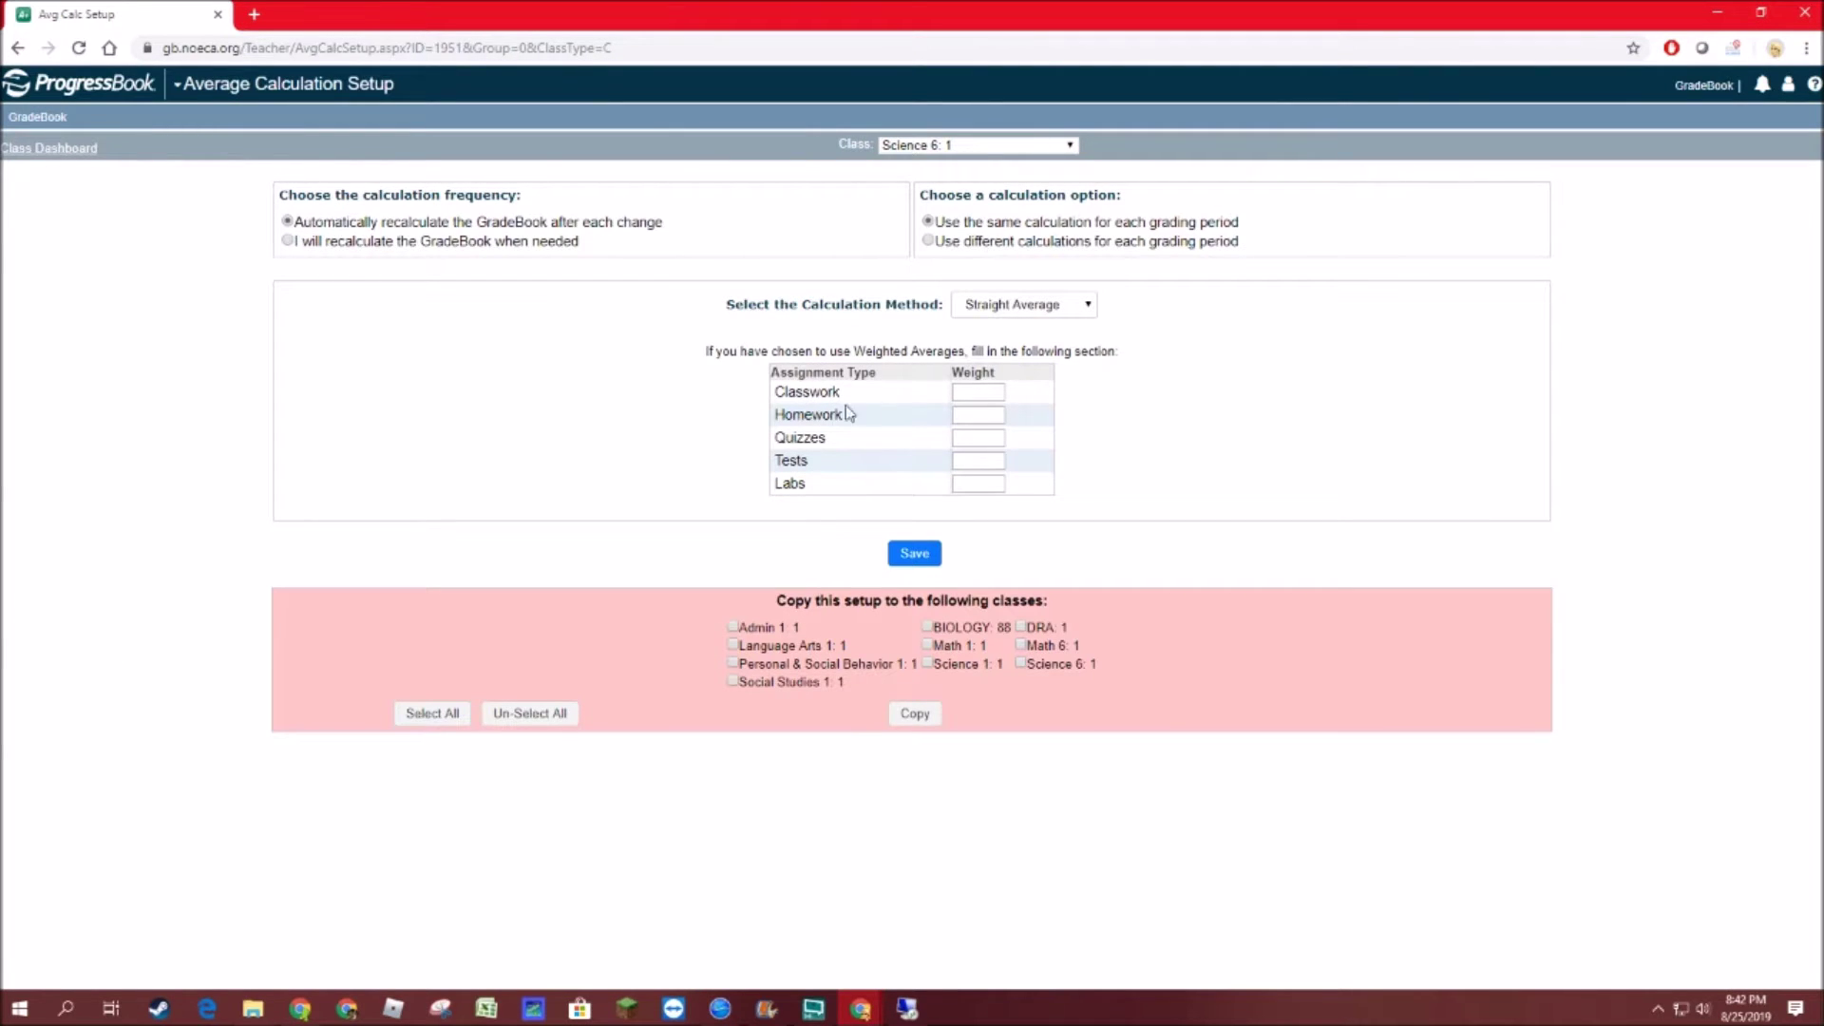
{"action": "left_click", "coordinate": [959, 392]}
Step: Set the calculation method to Weighted Average
{"action": "left_click", "coordinate": [993, 309]}
{"action": "left_click", "coordinate": [988, 346]}
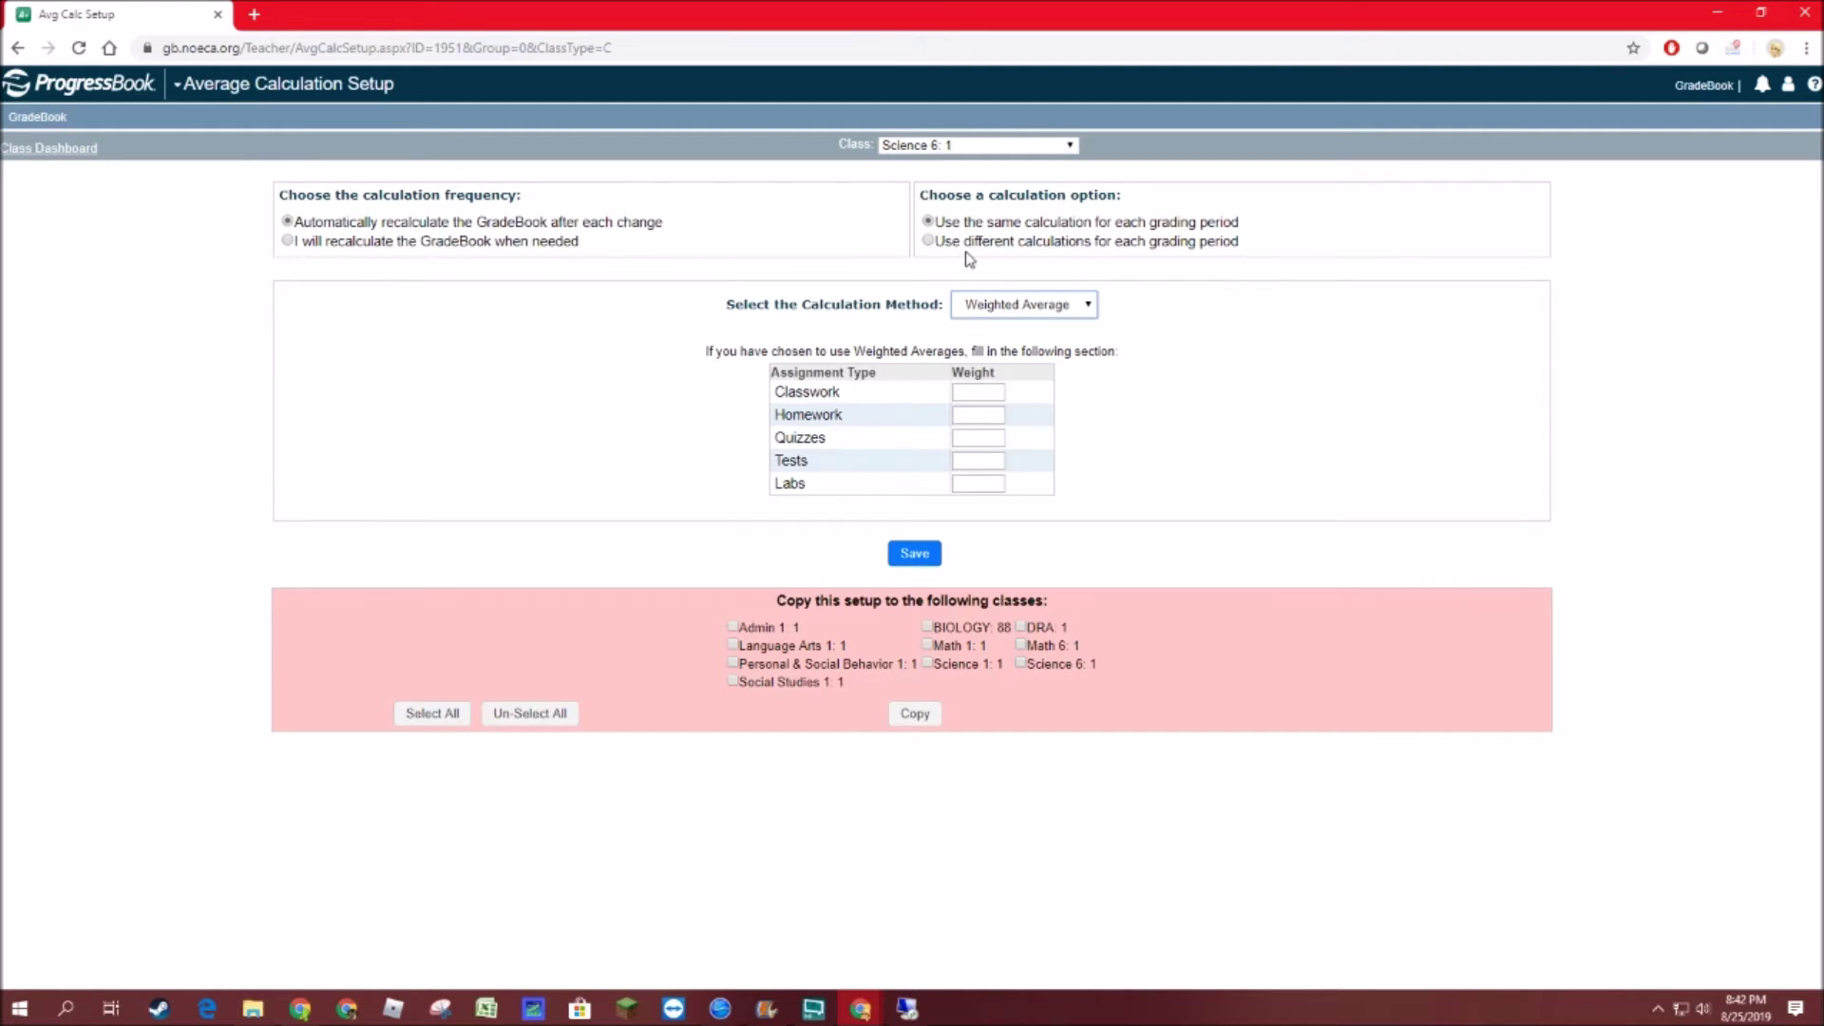
{"action": "left_click", "coordinate": [961, 312]}
{"action": "left_click", "coordinate": [959, 340]}
{"action": "left_click", "coordinate": [991, 304]}
{"action": "left_click", "coordinate": [983, 348]}
{"action": "left_click", "coordinate": [960, 391]}
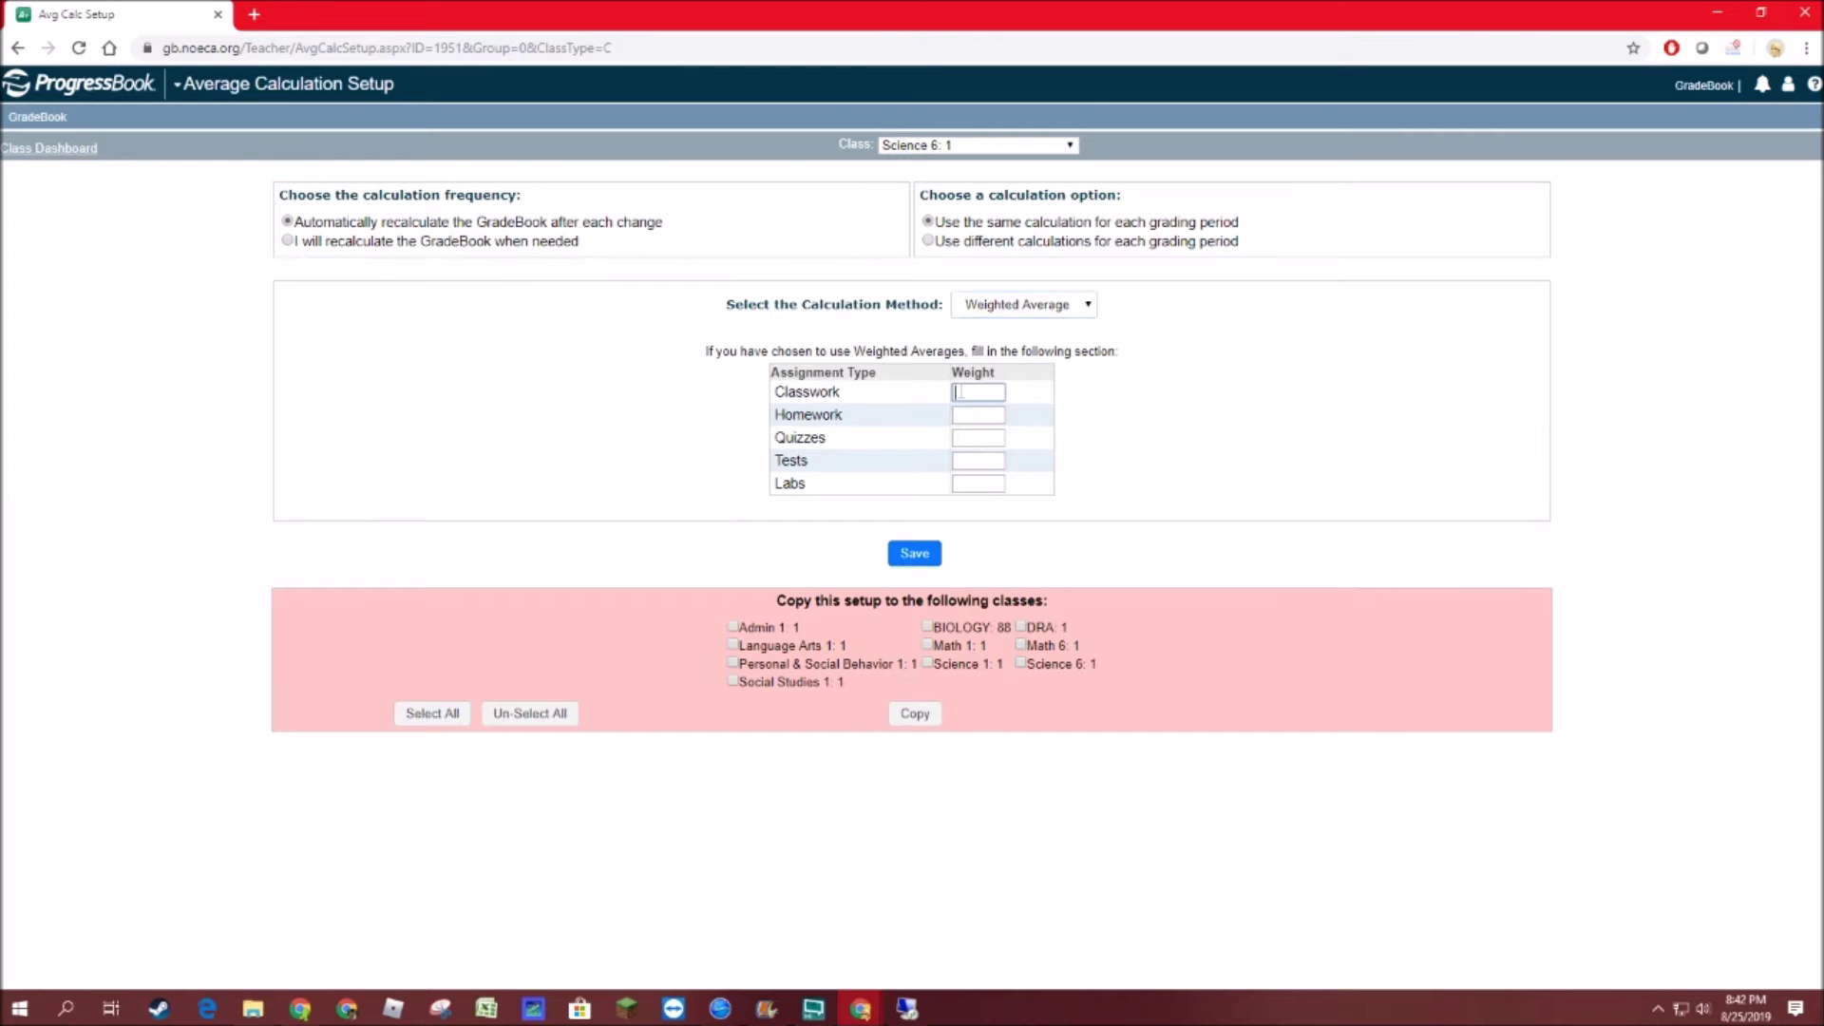
Step: Set the weights to 40 for Tests, 10 for Labs, 15 for Quizzes and 10 for Homework
{"action": "left_click", "coordinate": [981, 461]}
{"action": "left_click", "coordinate": [978, 480]}
{"action": "left_click", "coordinate": [960, 439]}
{"action": "left_click", "coordinate": [969, 391]}
{"action": "left_click", "coordinate": [964, 414]}
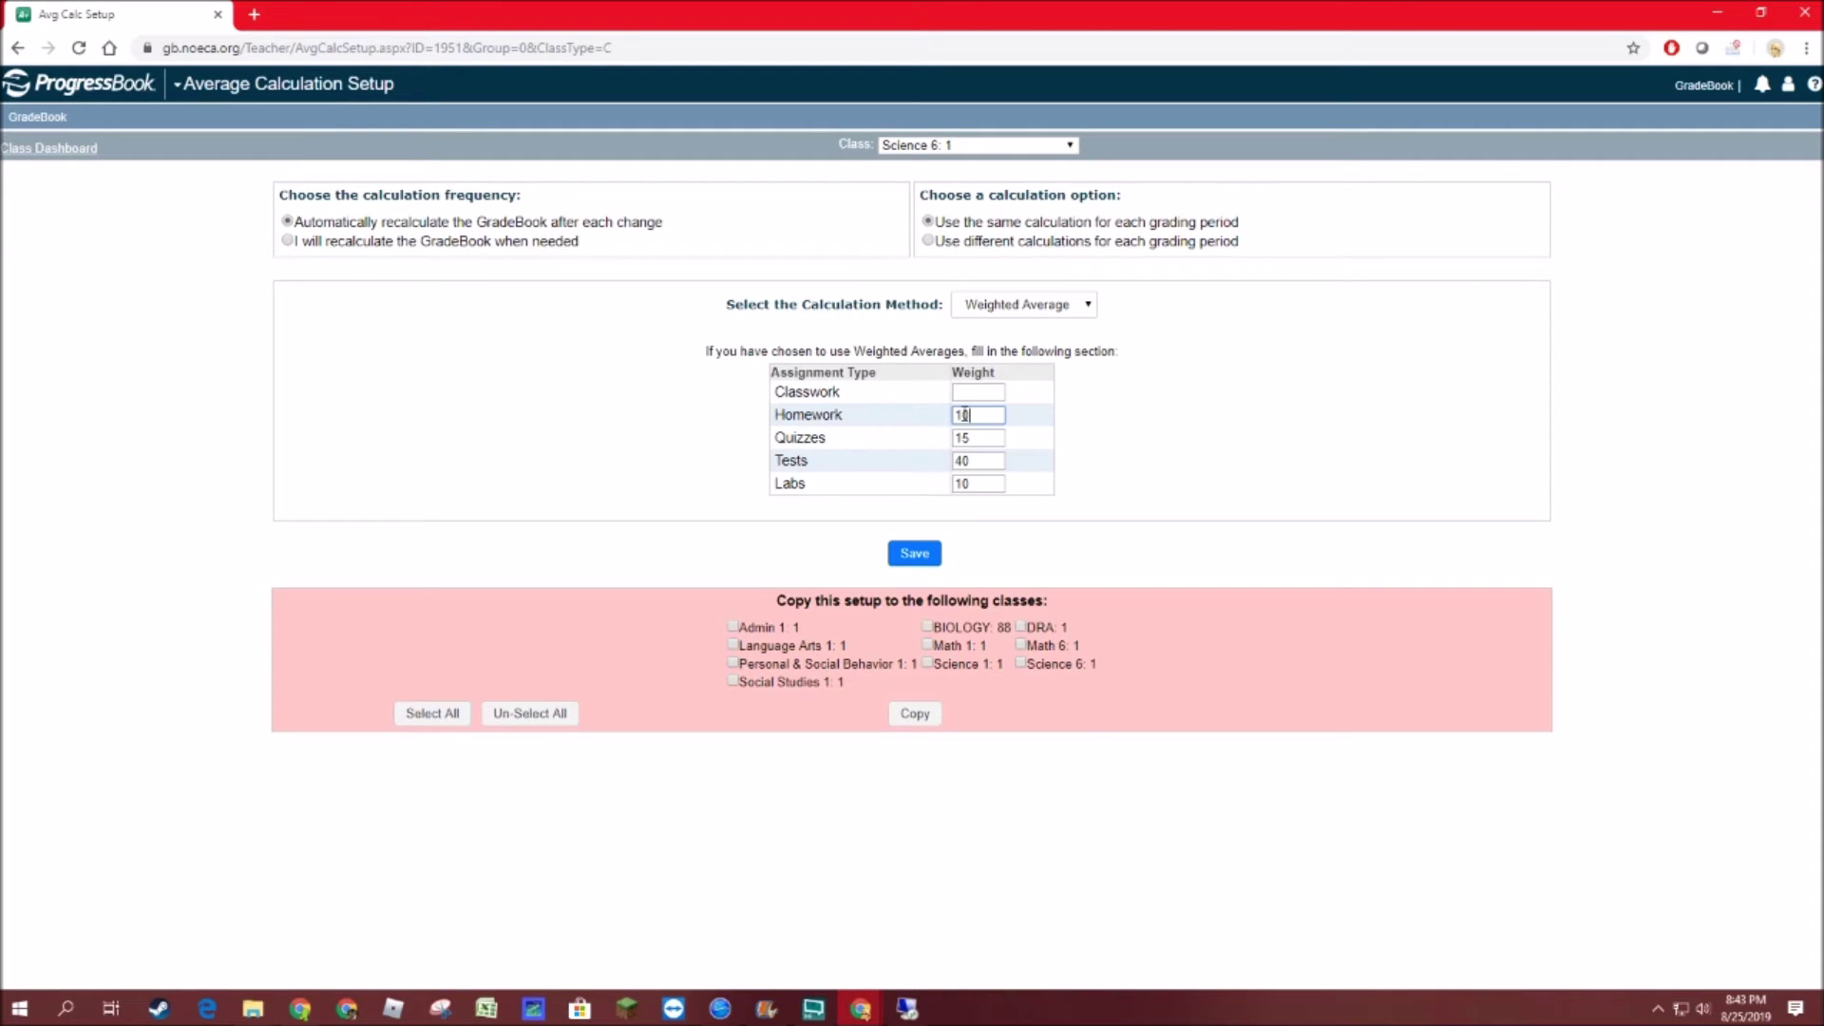
{"action": "left_click", "coordinate": [968, 393]}
Step: Clear the percentage weights of all five assignment types
{"action": "double_click", "coordinate": [975, 439]}
{"action": "double_click", "coordinate": [979, 460]}
{"action": "type", "text": "5"}
{"action": "key", "text": "Tab"}
{"action": "key", "text": "Tab"}
{"action": "key", "text": "BackSpace"}
{"action": "key", "text": "Tab"}
{"action": "key", "text": "BackSpace"}
{"action": "key", "text": "Tab"}
{"action": "key", "text": "BackSpace"}
{"action": "key", "text": "Tab"}
{"action": "key", "text": "BackSpace"}
{"action": "key", "text": "Tab"}
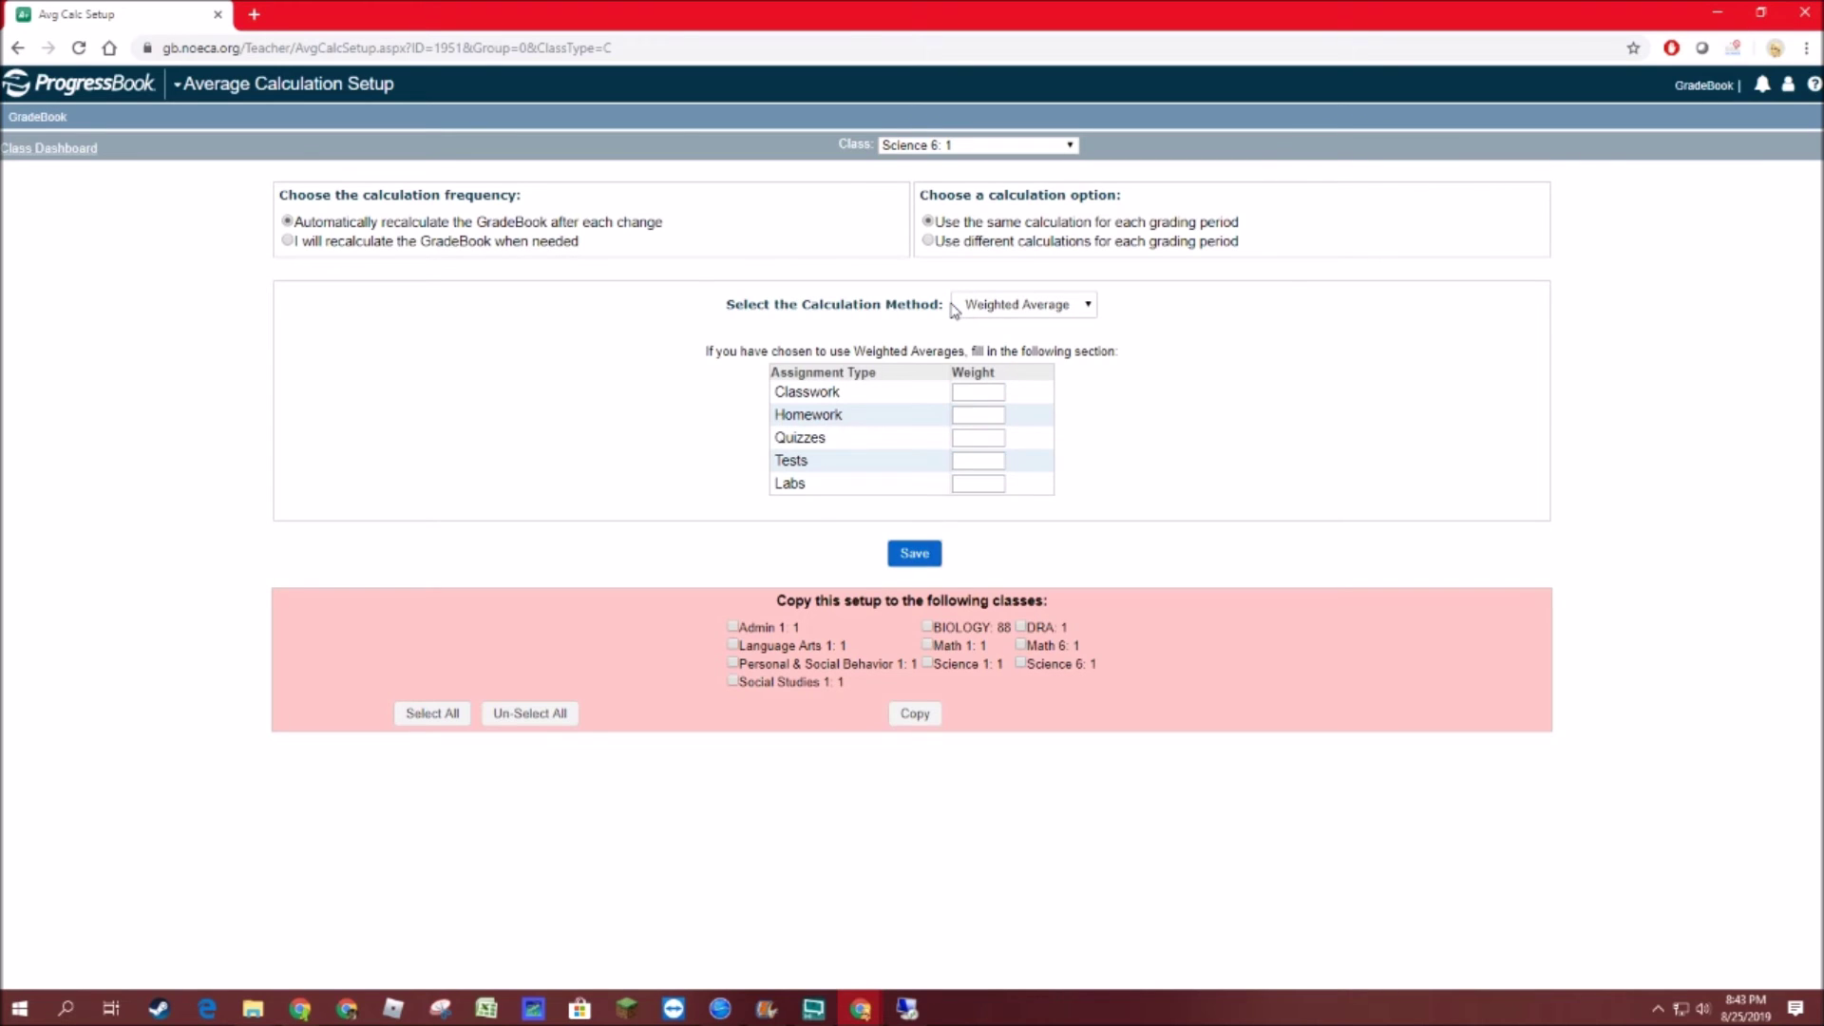
Step: Set the weights of Classwork, Quizzes and Tests to 1 each
{"action": "left_click", "coordinate": [954, 392]}
{"action": "type", "text": "1"}
{"action": "left_click", "coordinate": [971, 439]}
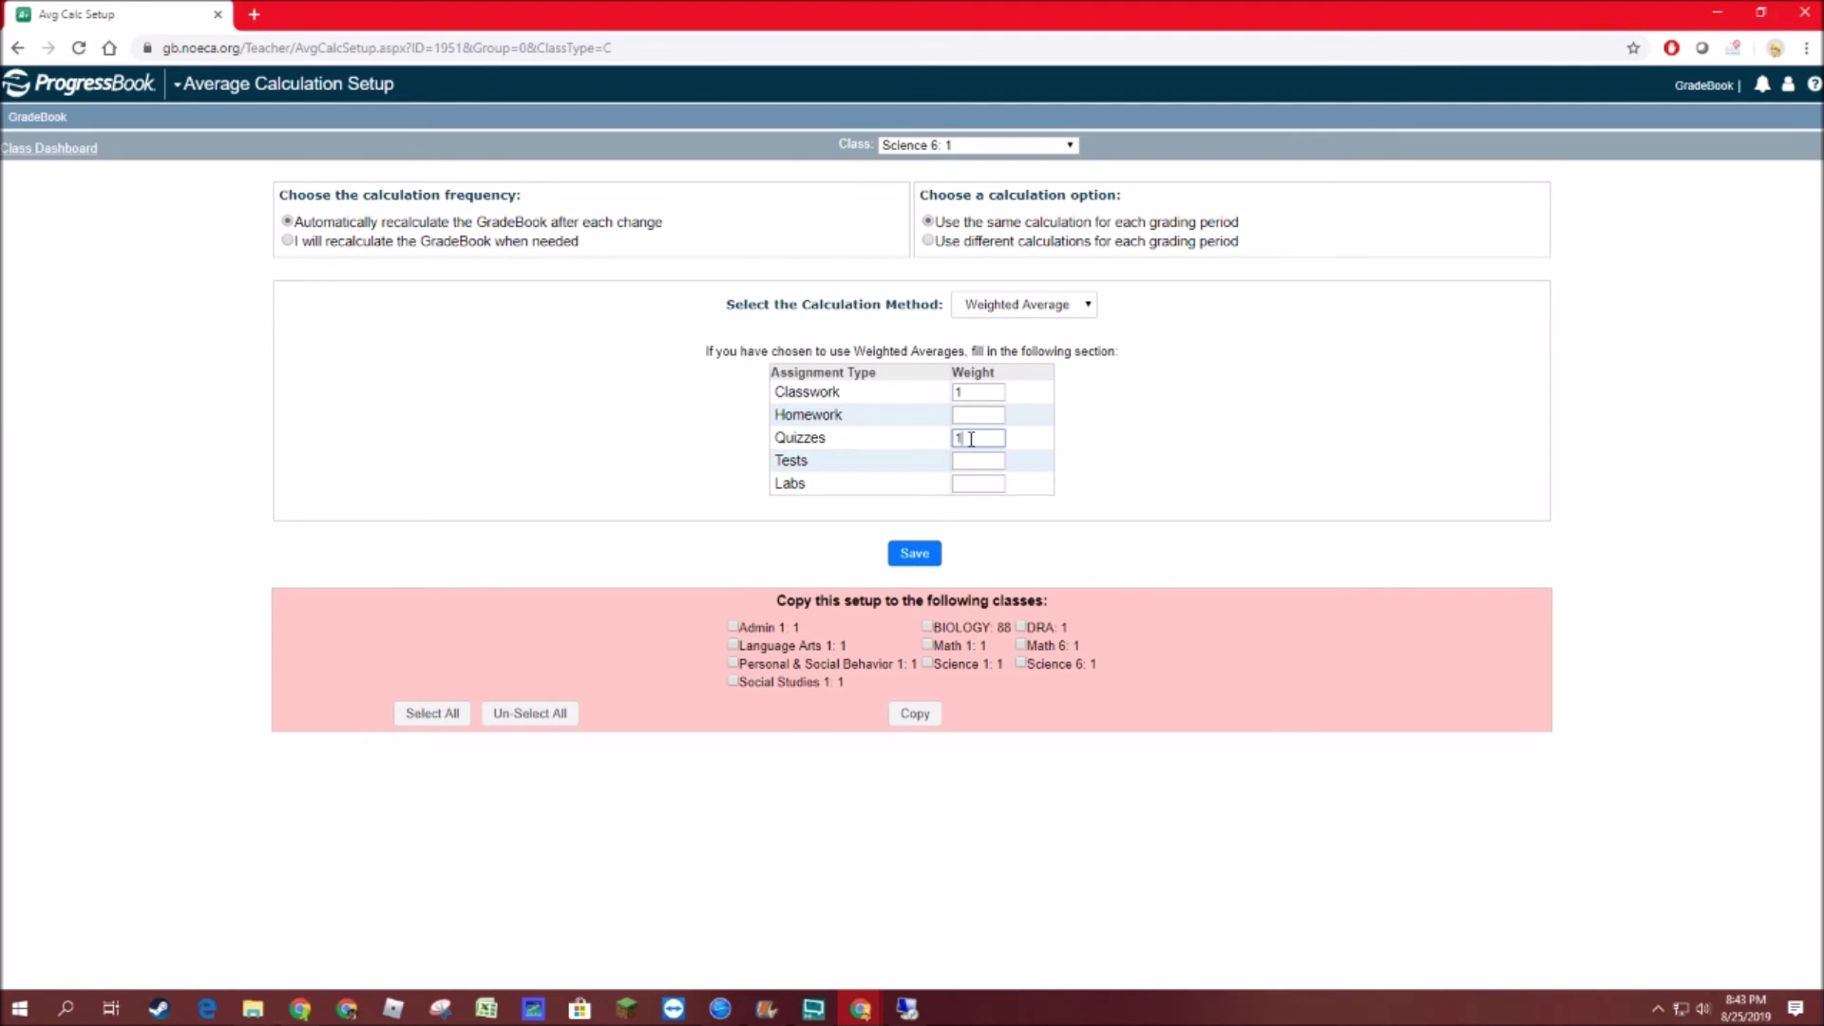
{"action": "left_click", "coordinate": [966, 463]}
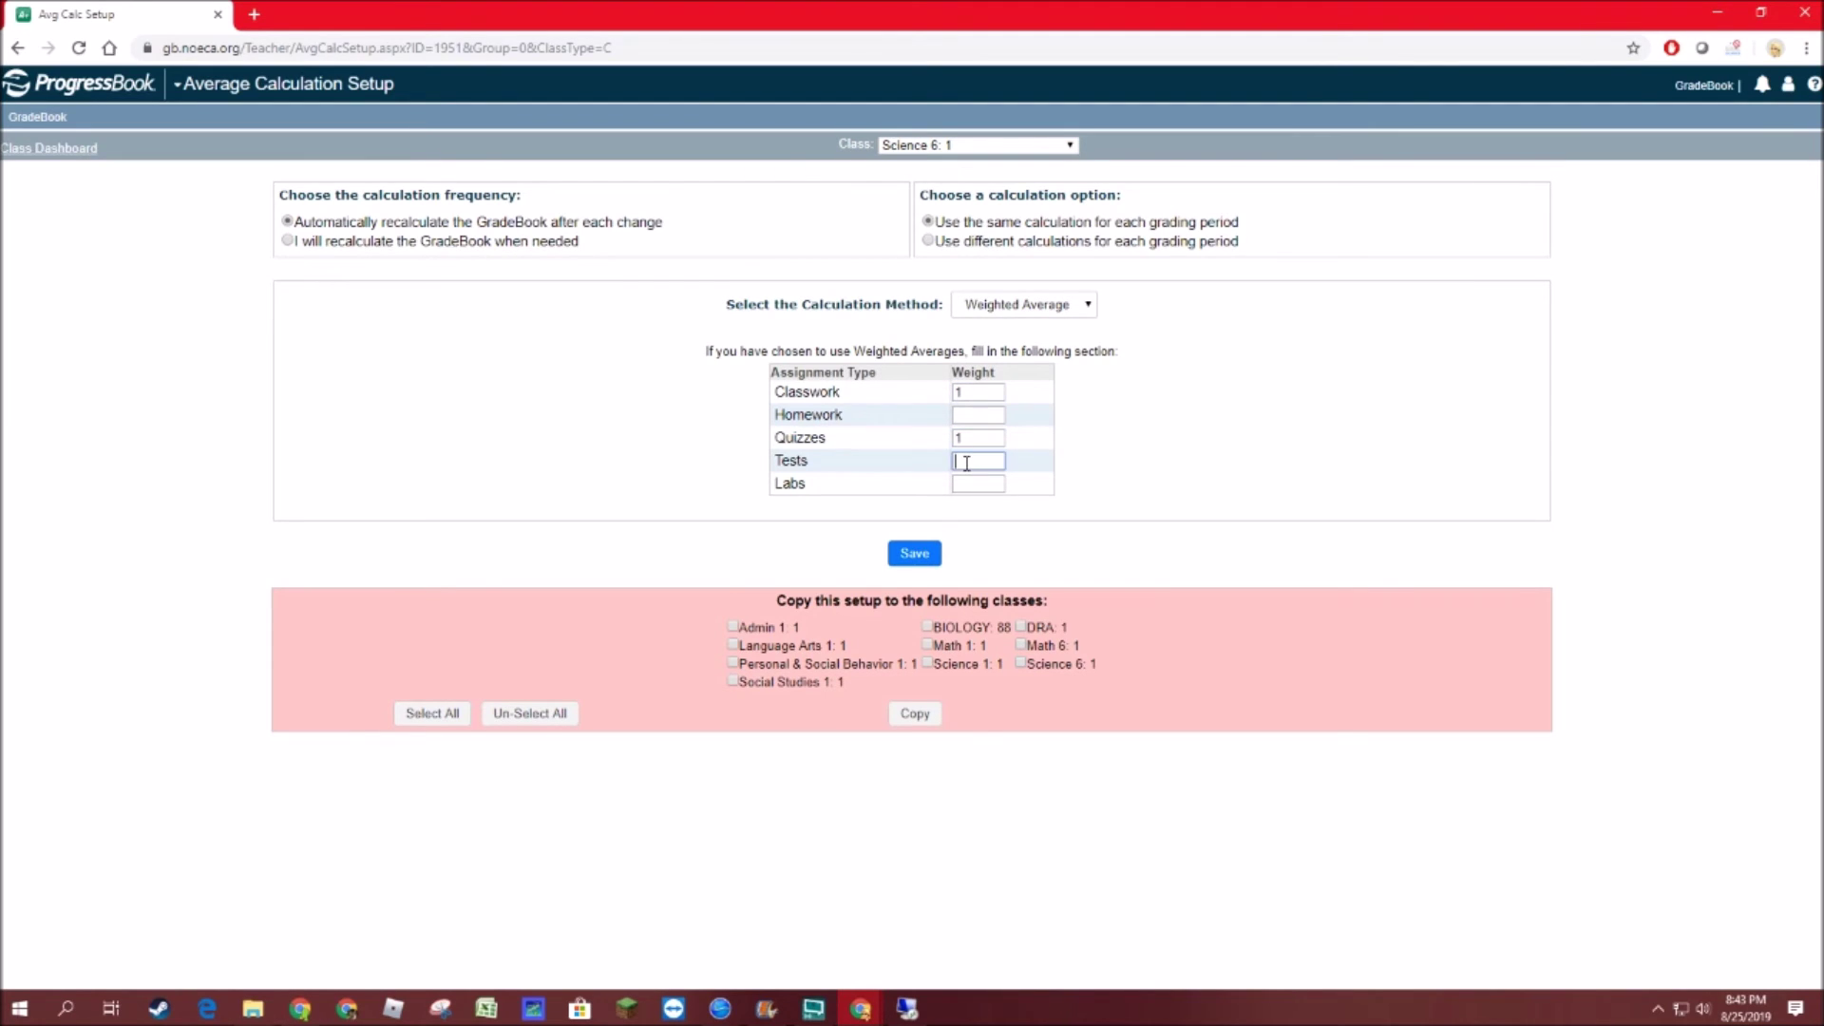
{"action": "double_click", "coordinate": [967, 387]}
{"action": "double_click", "coordinate": [979, 438]}
{"action": "double_click", "coordinate": [960, 462]}
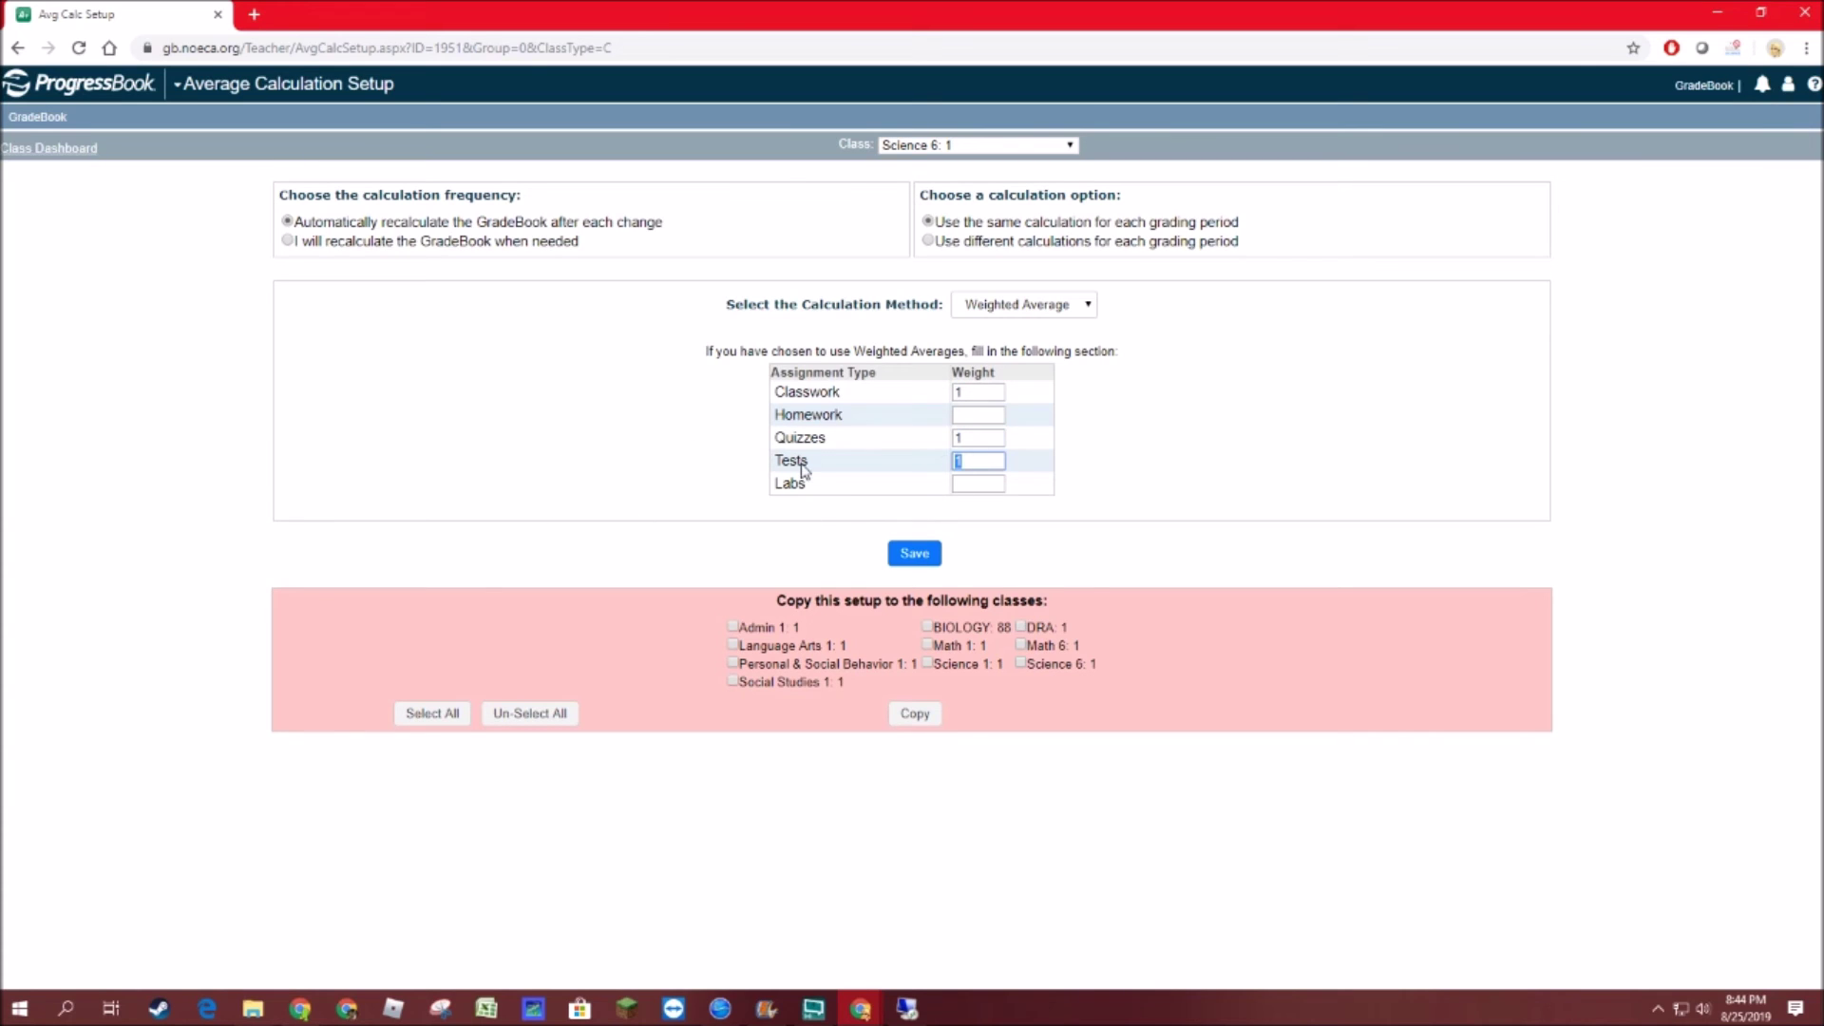
Step: Set the Quizzes weight to 2 and compare it with the Classwork and Tests weights
{"action": "double_click", "coordinate": [979, 438]}
{"action": "type", "text": "2"}
{"action": "key", "text": "Tab"}
{"action": "double_click", "coordinate": [984, 389]}
{"action": "double_click", "coordinate": [985, 440]}
{"action": "double_click", "coordinate": [979, 461]}
Step: Clear the weights entered for Classwork, Quizzes and Tests
{"action": "double_click", "coordinate": [986, 393]}
{"action": "key", "text": "BackSpace"}
{"action": "double_click", "coordinate": [960, 438]}
{"action": "key", "text": "BackSpace"}
{"action": "double_click", "coordinate": [959, 462]}
{"action": "key", "text": "BackSpace"}
Step: Set the calculation method to Straight Average, save the setup, and return to the class dashboard
{"action": "left_click", "coordinate": [1019, 306]}
{"action": "left_click", "coordinate": [994, 334]}
{"action": "left_click", "coordinate": [908, 555]}
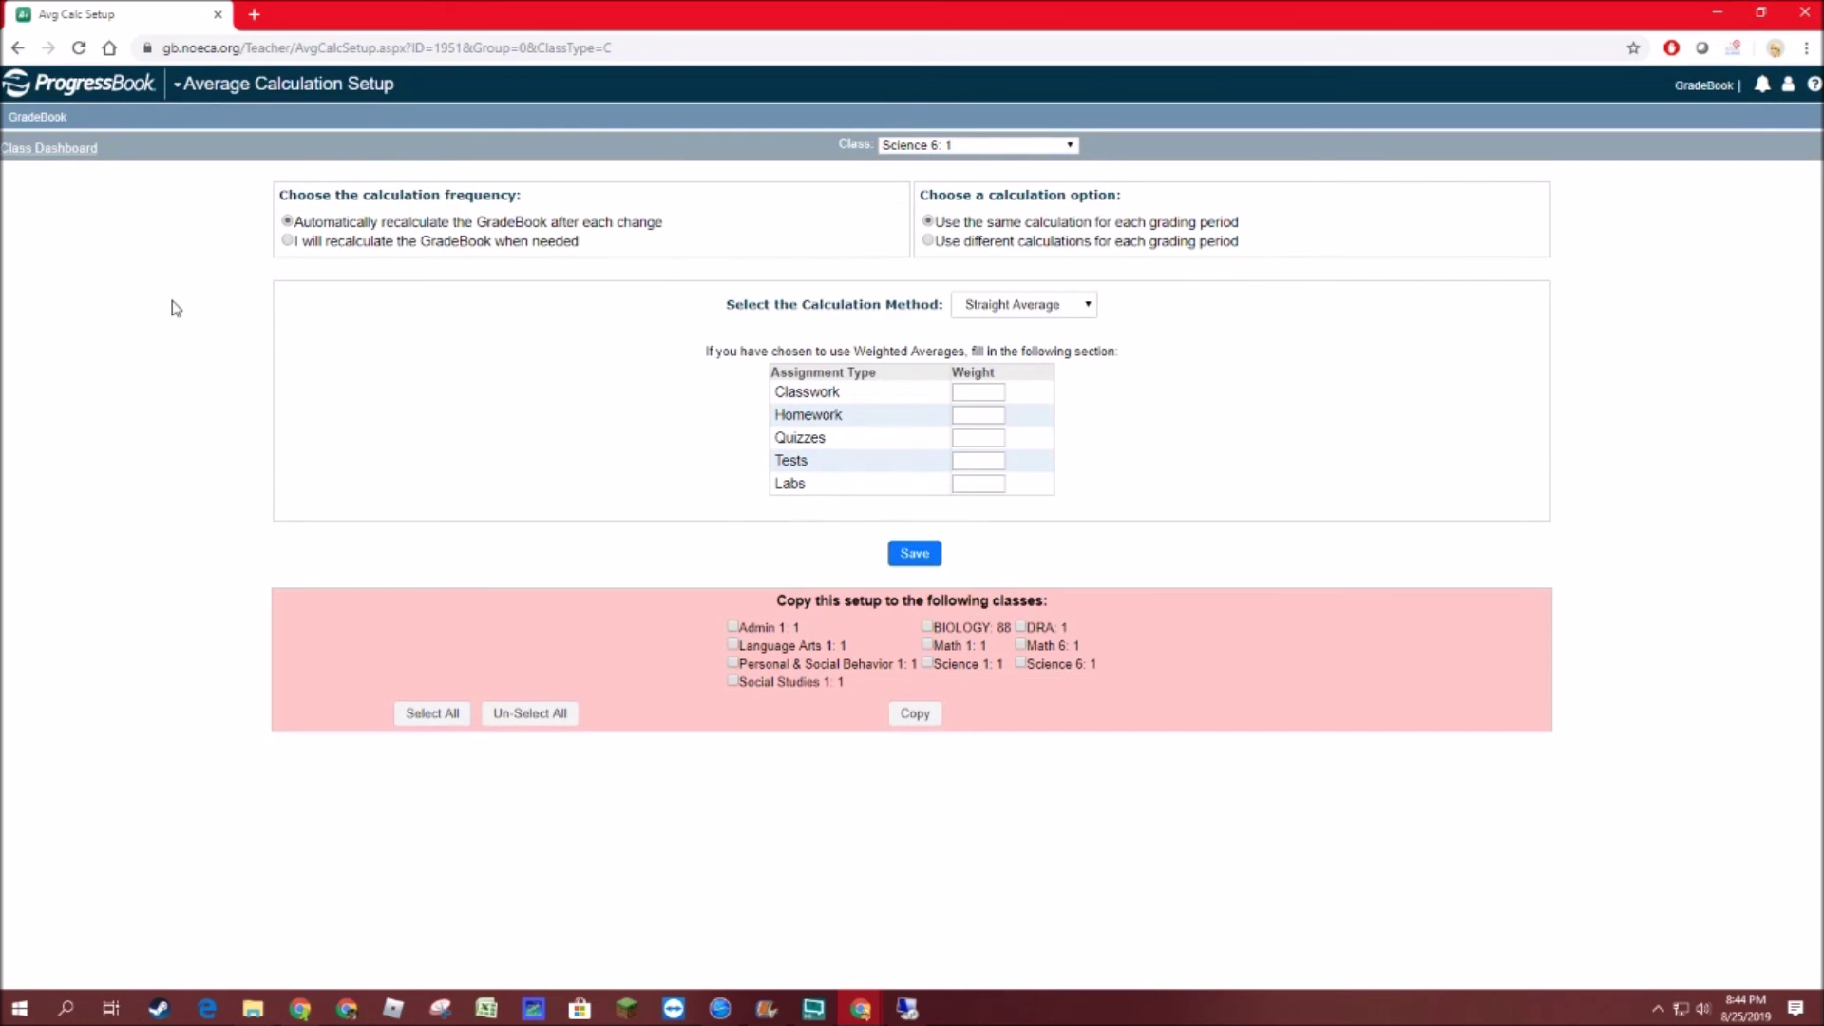
{"action": "left_click", "coordinate": [19, 150]}
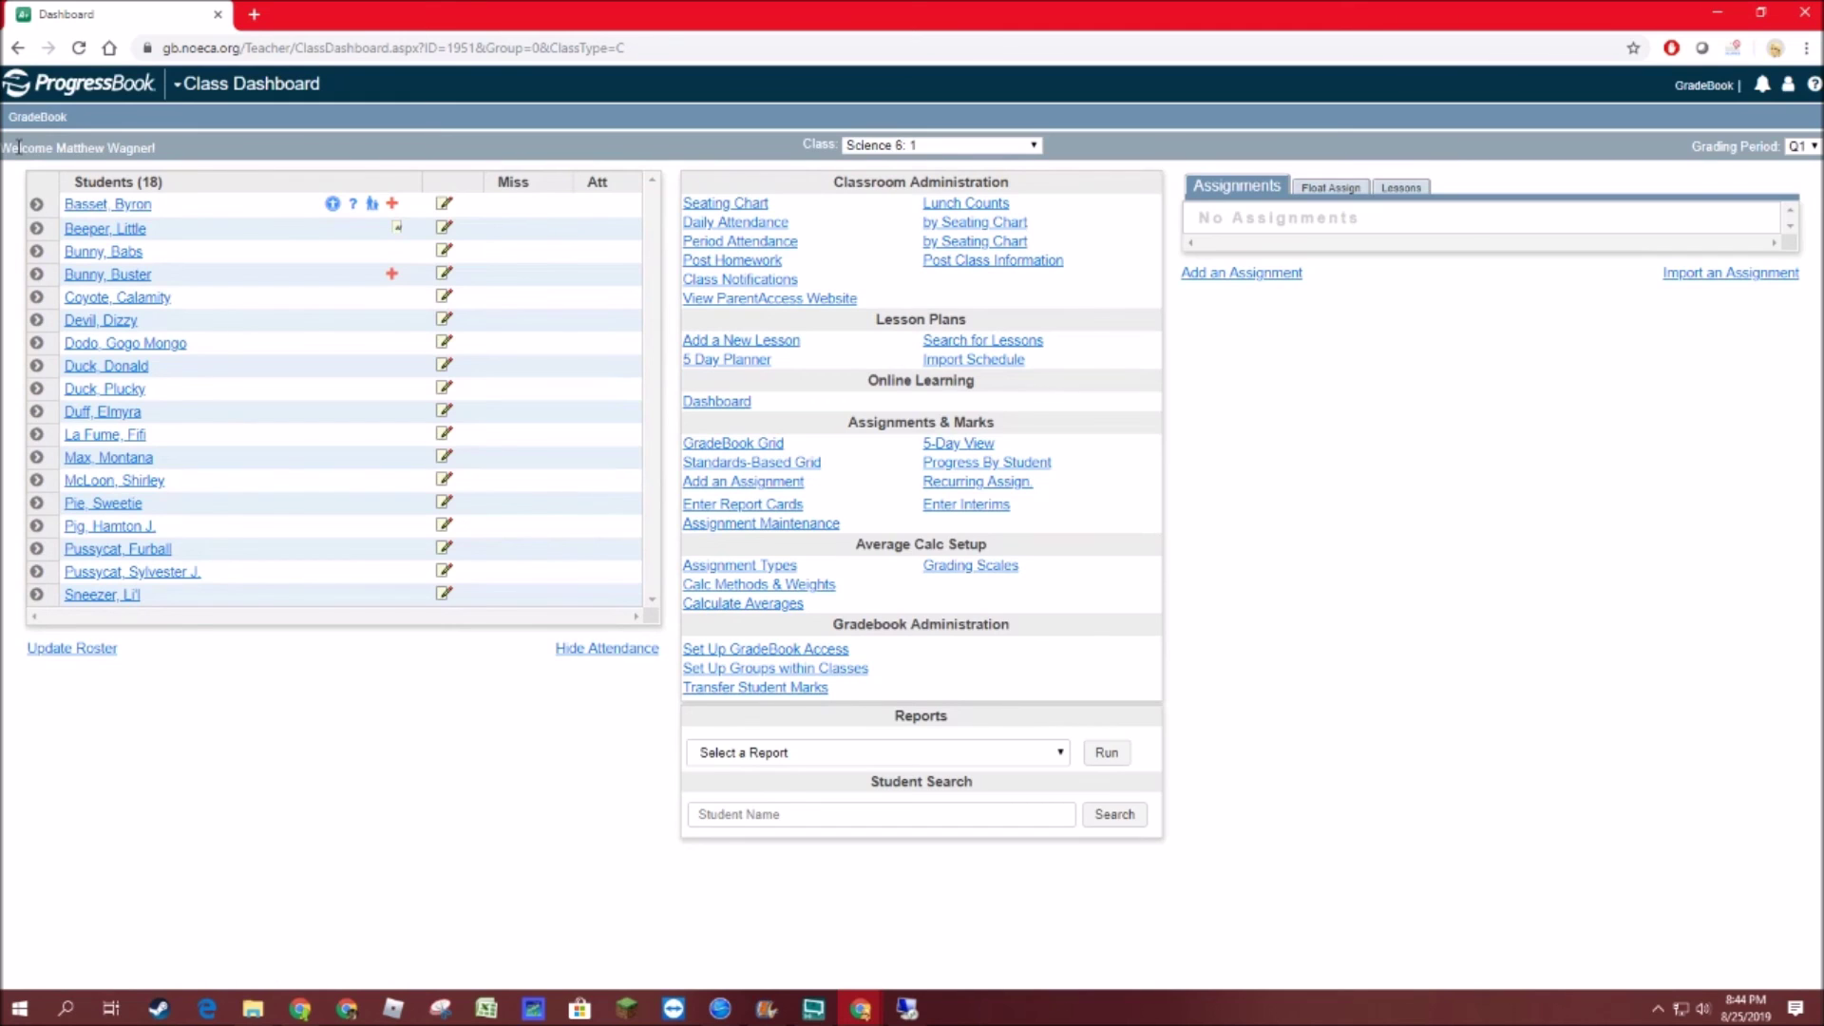
{"action": "left_click", "coordinate": [186, 47]}
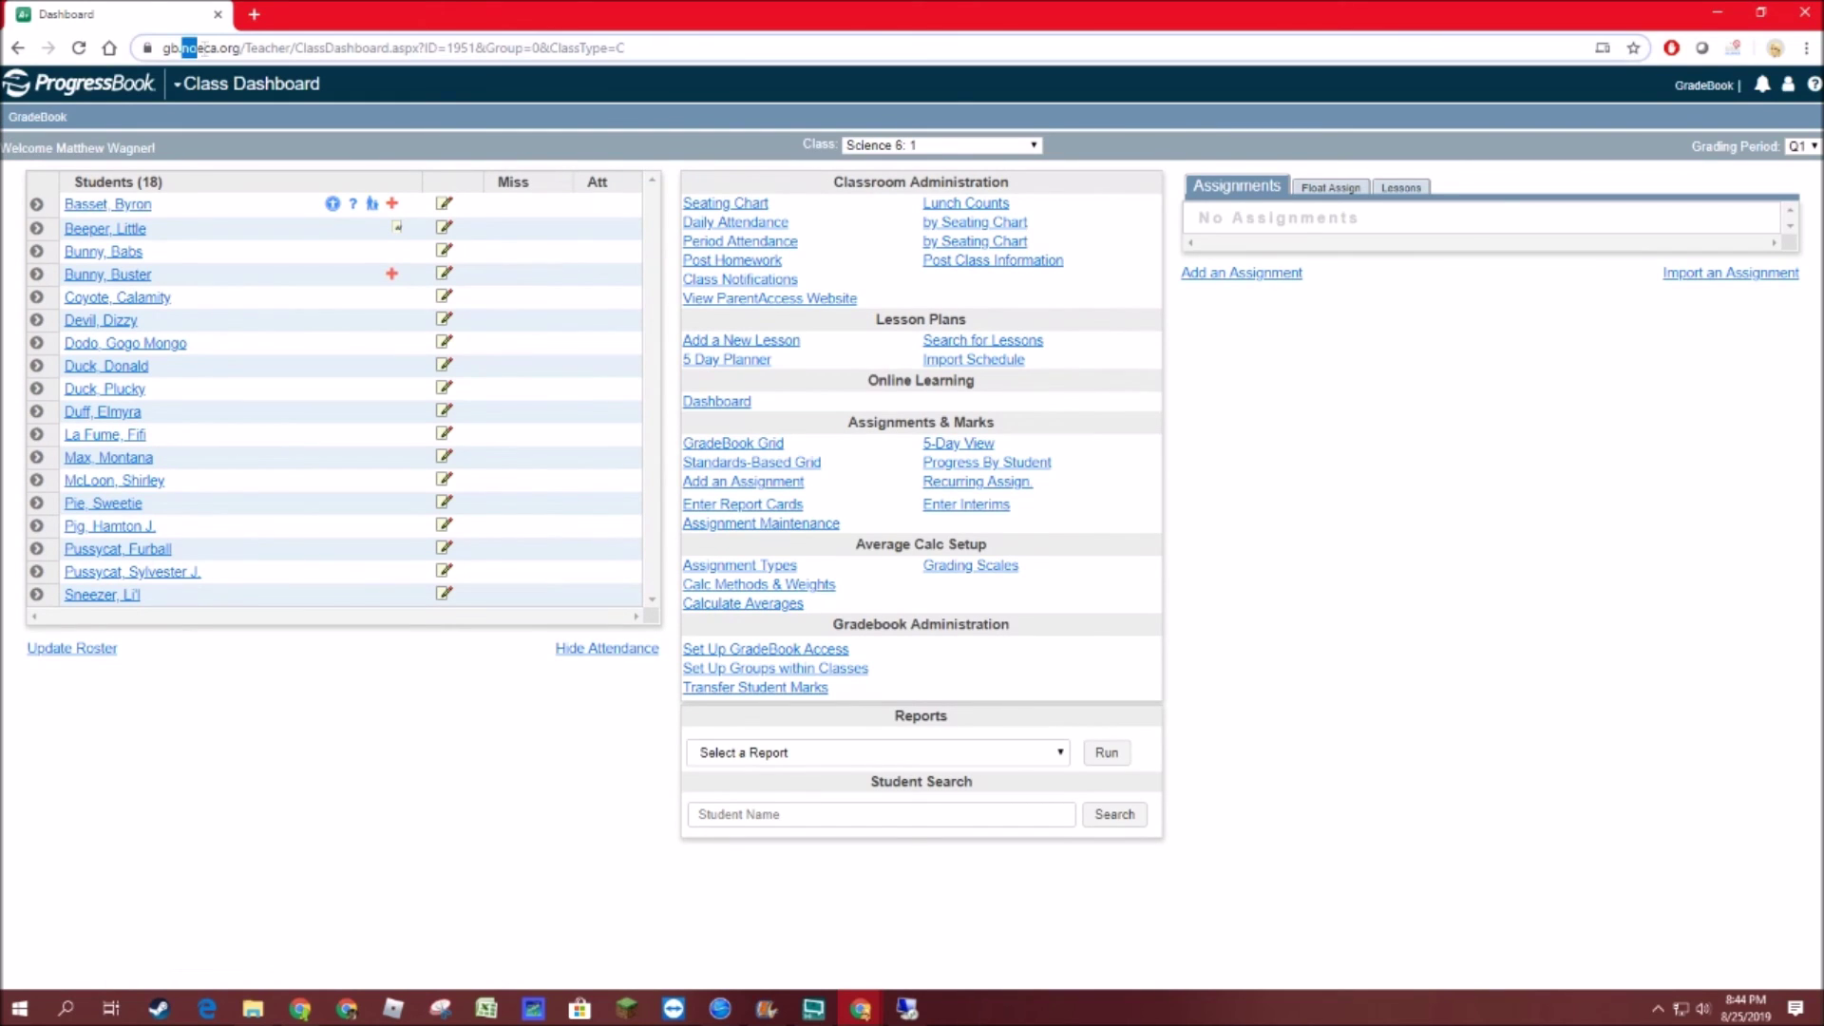